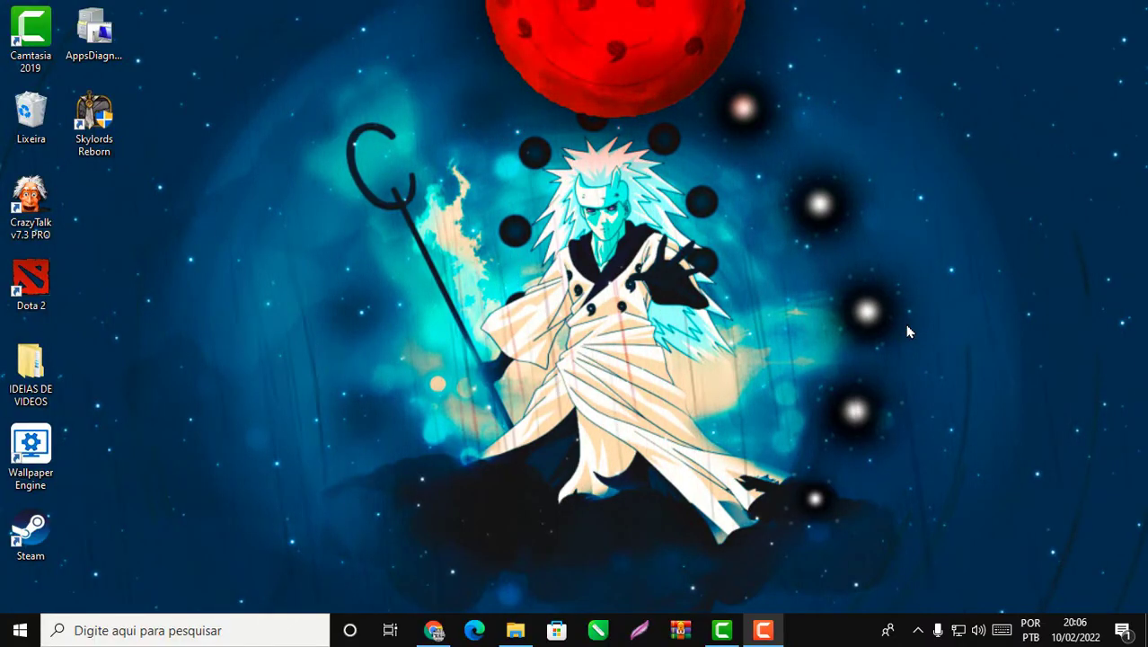
- Open File Explorer and go into the Documentos folder
{"action": "key", "text": "super"}
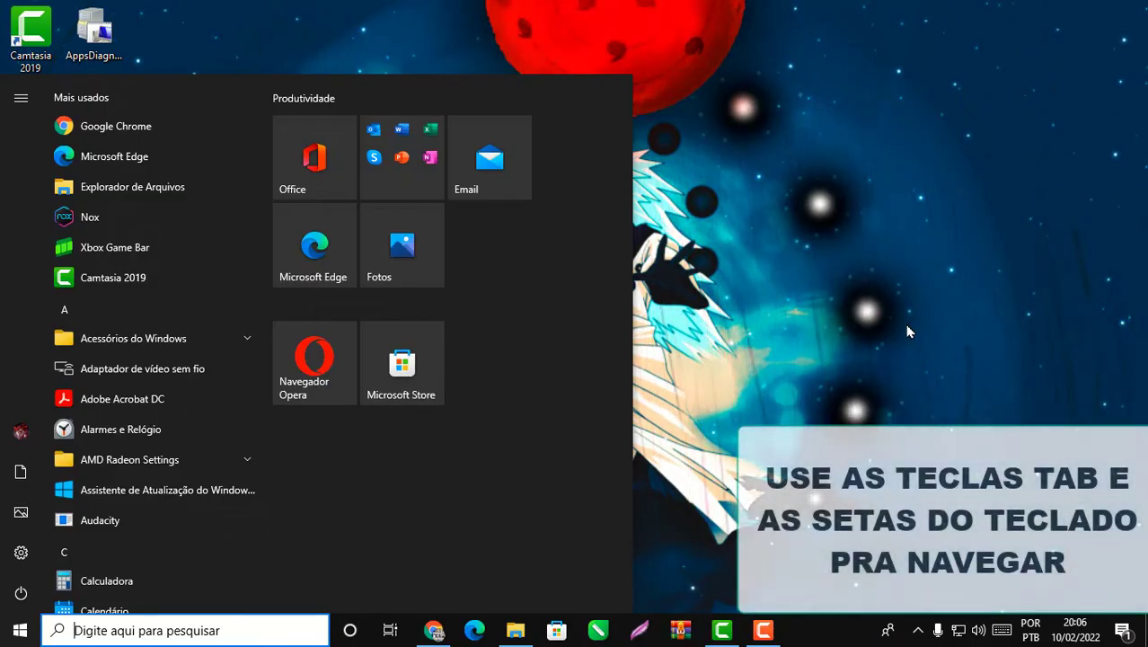
{"action": "type", "text": "e"}
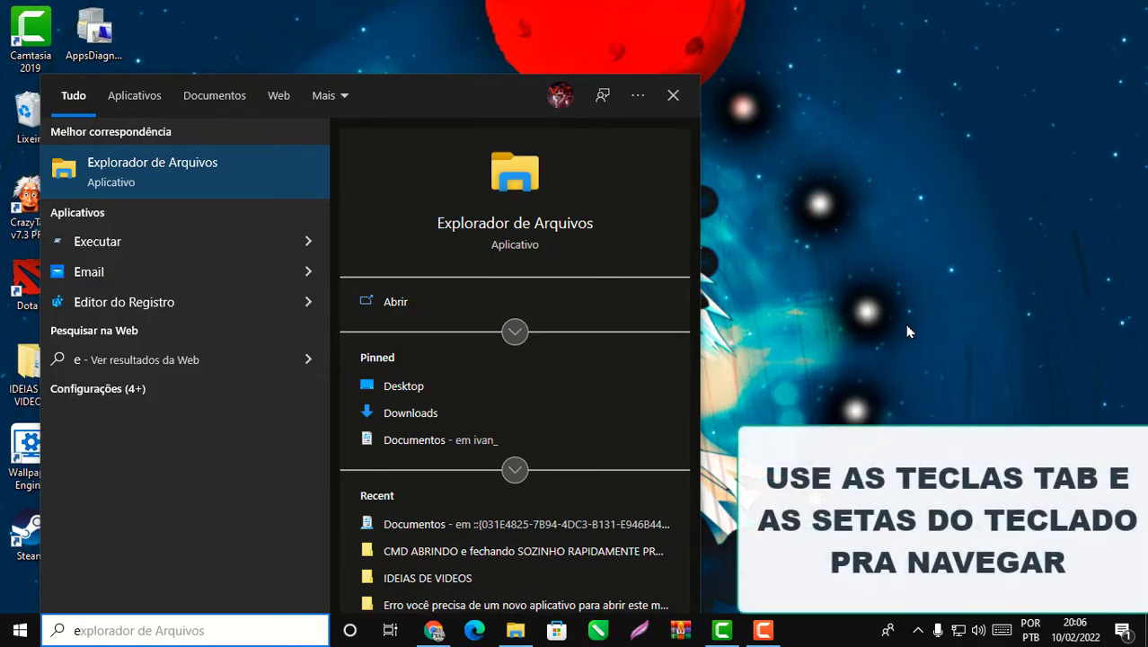
{"action": "key", "text": "Return"}
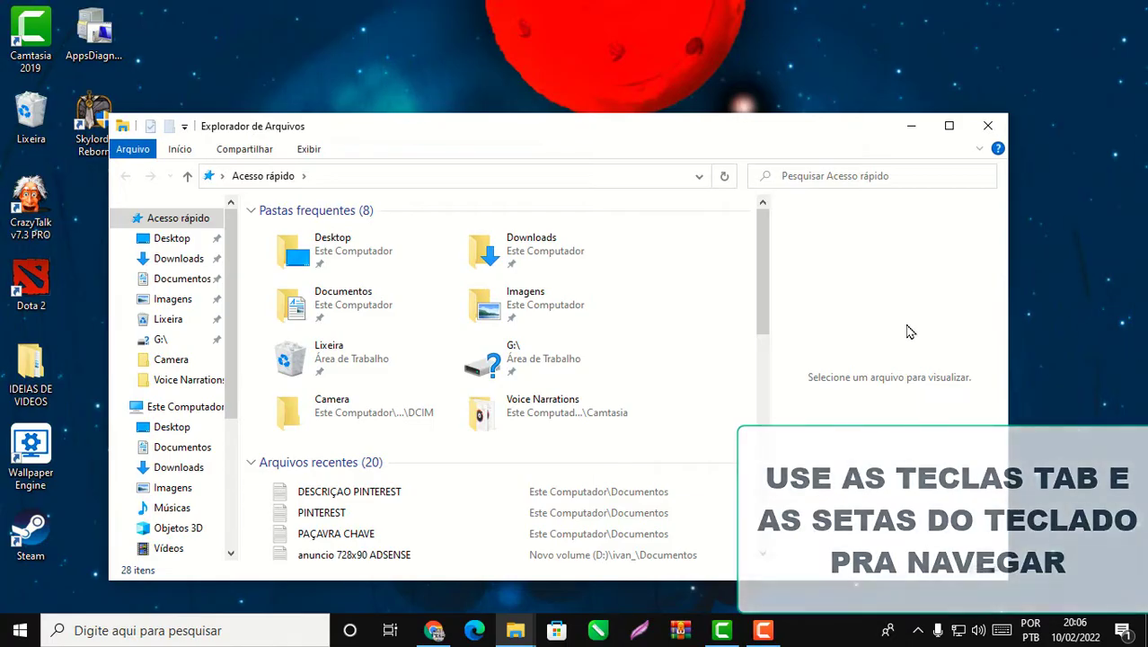
{"action": "key", "text": "Down"}
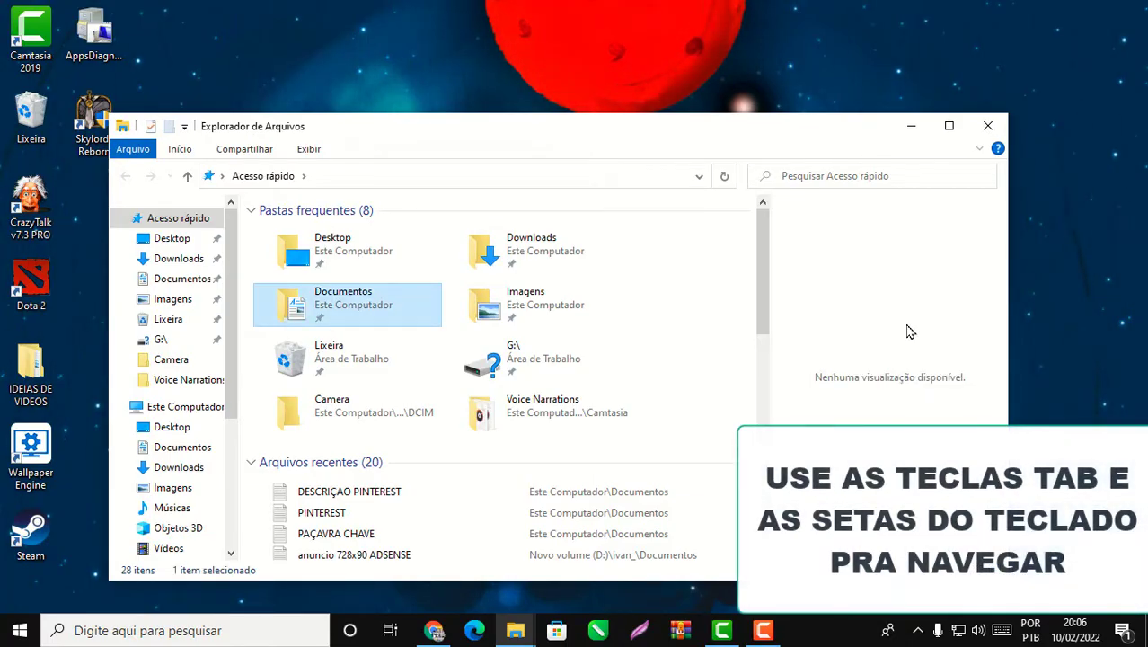
{"action": "key", "text": "Return"}
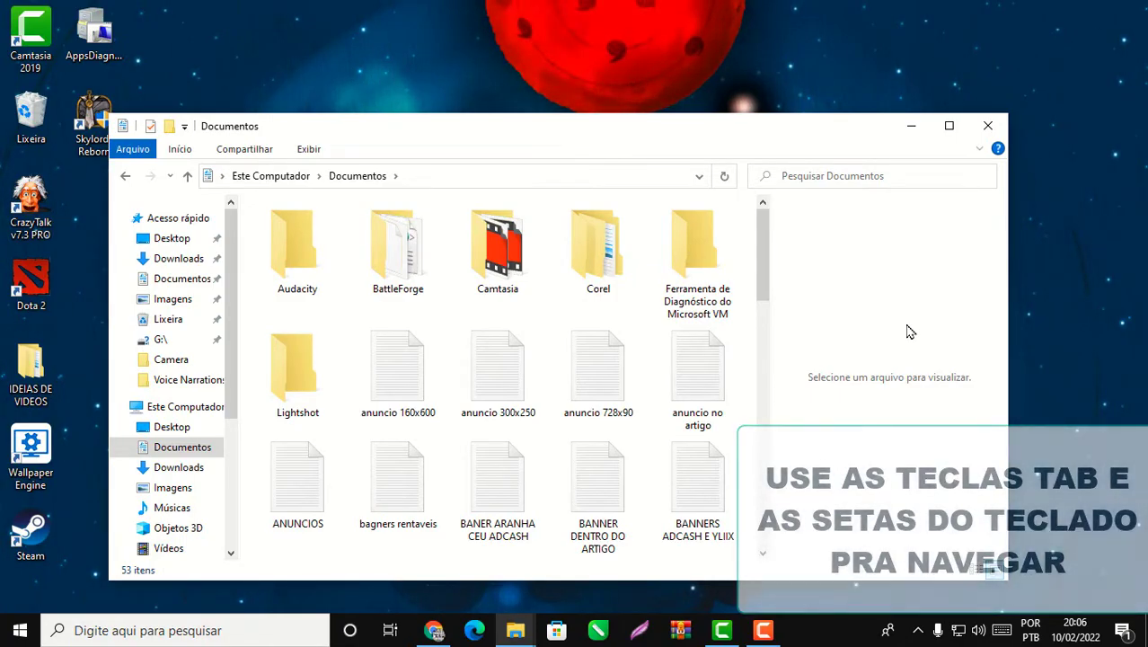
- Open the text file DESCRIÇAO PINTEREST from the Documentos folder
{"action": "key", "text": "Down"}
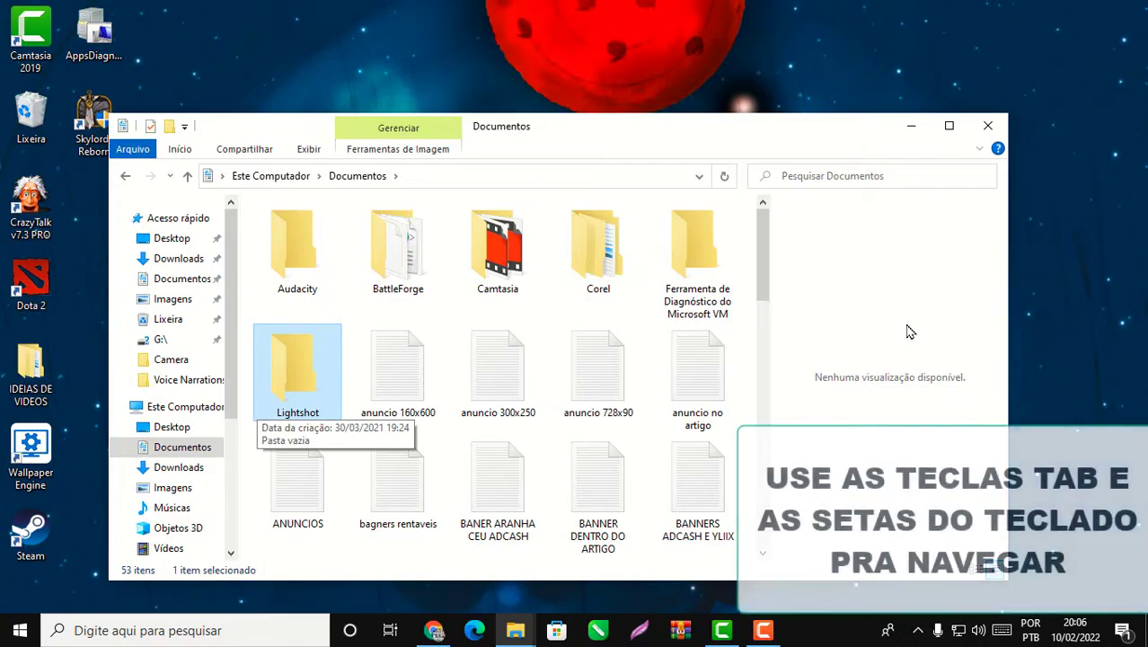
{"action": "key", "text": "Right"}
{"action": "key", "text": "Right"}
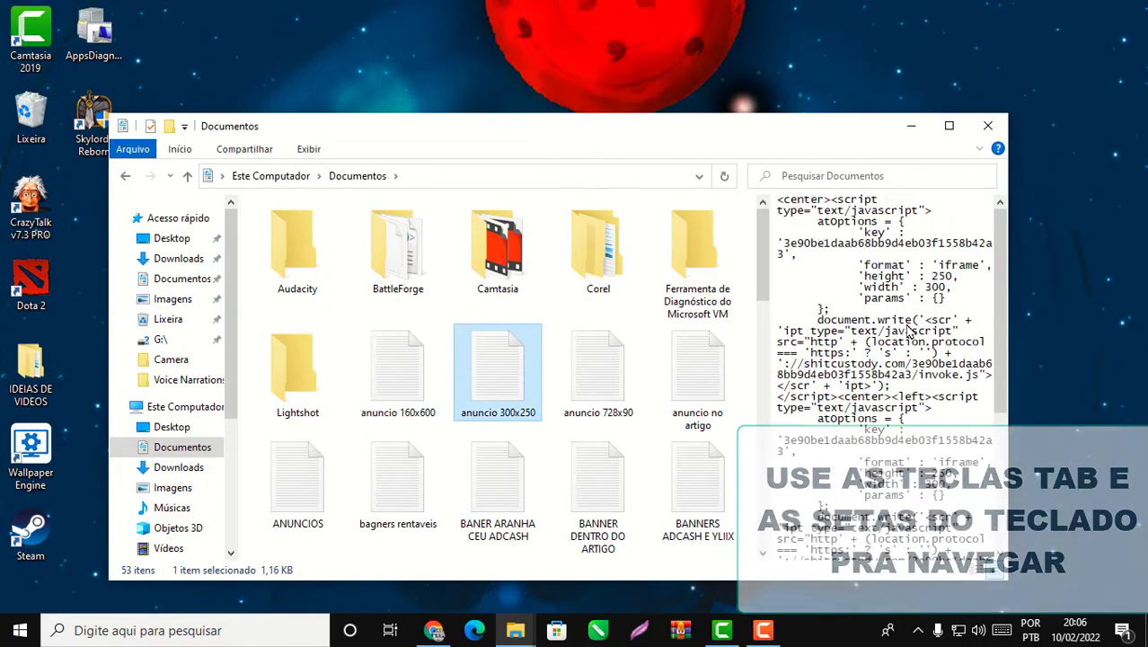
{"action": "key", "text": "Down"}
{"action": "key", "text": "Right"}
{"action": "key", "text": "Down"}
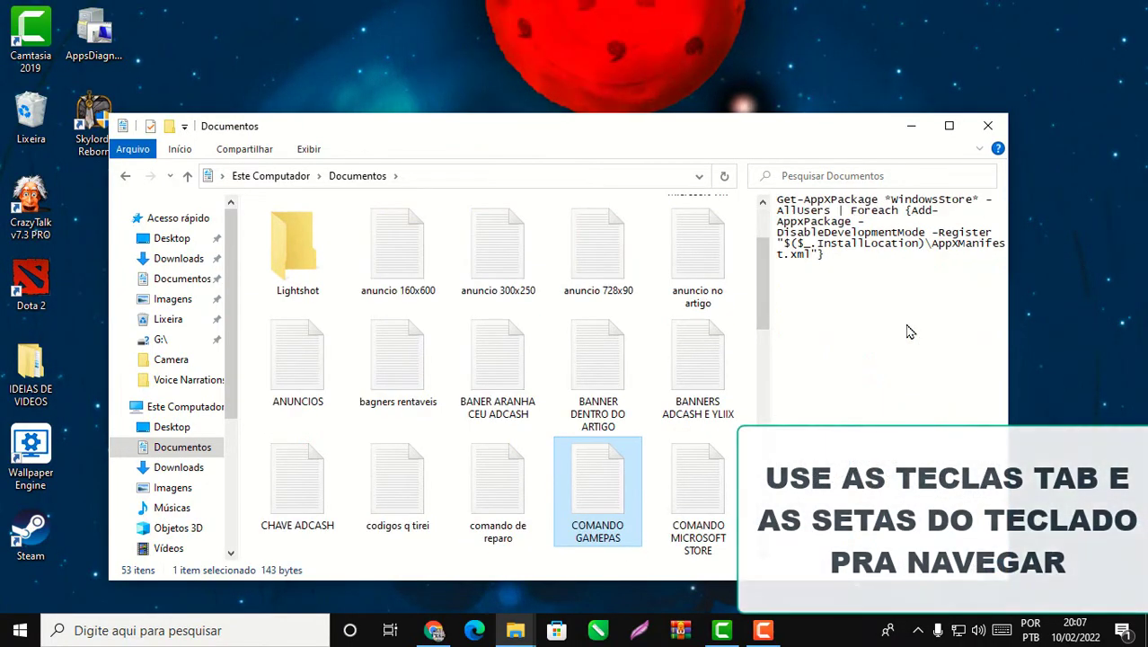
{"action": "key", "text": "Left"}
{"action": "key", "text": "Left"}
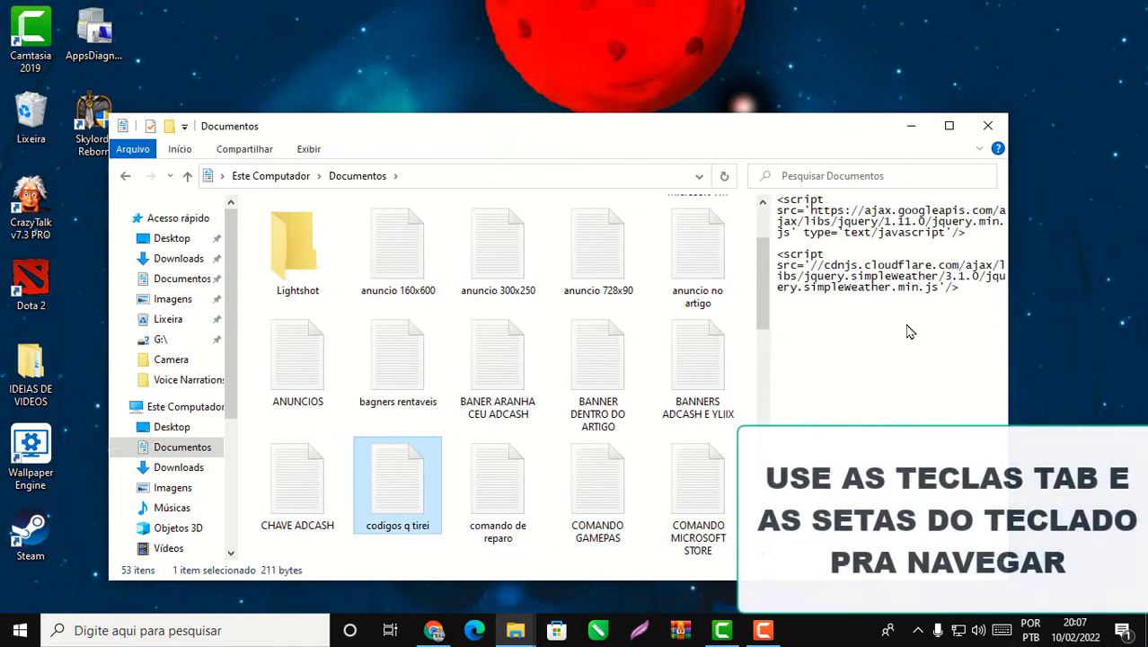
{"action": "key", "text": "Left"}
{"action": "key", "text": "Down"}
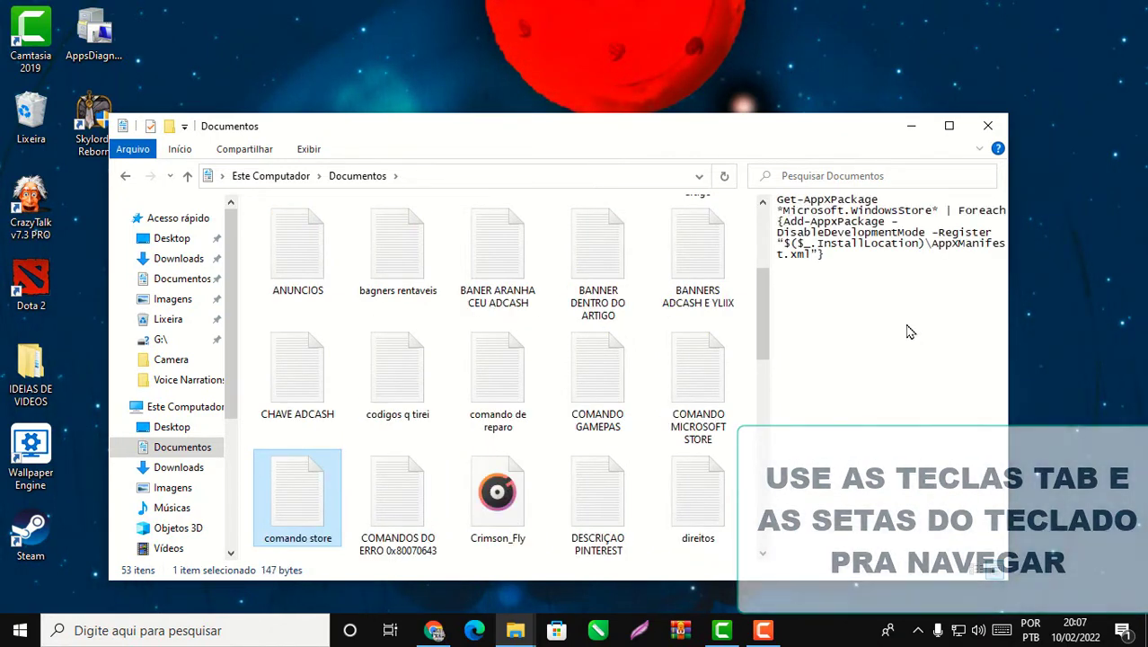
{"action": "key", "text": "Right"}
{"action": "key", "text": "Right"}
{"action": "key", "text": "Right"}
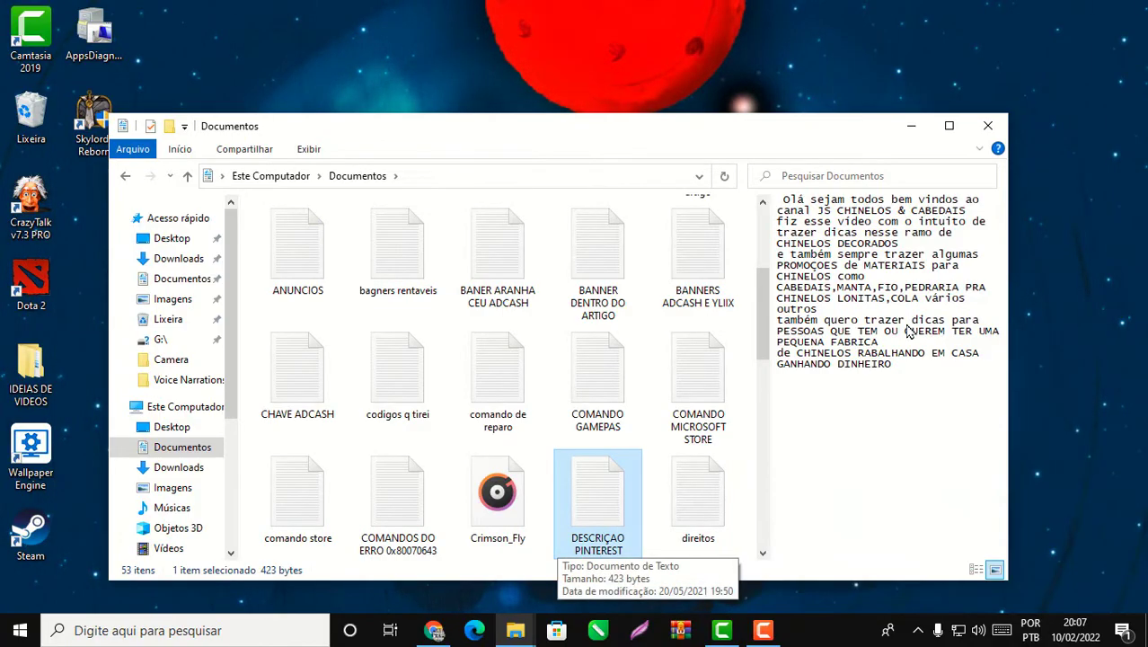
{"action": "key", "text": "Return"}
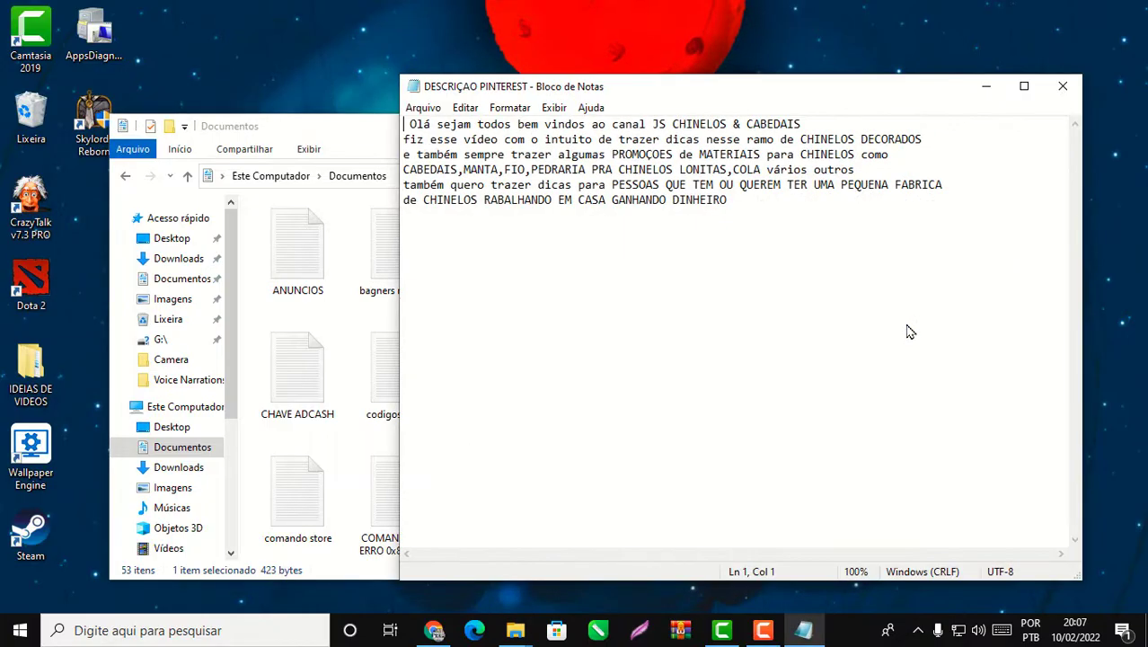
- Select the first line's text, from the end of "CABEDAIS" back to "Olá"
{"action": "key", "text": "Right"}
{"action": "key", "text": "Right"}
{"action": "key", "text": "Right"}
{"action": "key", "text": "Right"}
{"action": "key", "text": "Right"}
{"action": "key", "text": "Right"}
{"action": "key", "text": "Right"}
{"action": "key", "text": "Right"}
{"action": "key", "text": "Right"}
{"action": "key", "text": "Right"}
{"action": "key", "text": "Right"}
{"action": "key", "text": "Right"}
{"action": "key", "text": "Right"}
{"action": "key", "text": "Right"}
{"action": "key", "text": "Right"}
{"action": "key", "text": "Right"}
{"action": "key", "text": "Right"}
{"action": "key", "text": "Right"}
{"action": "key", "text": "Right"}
{"action": "key", "text": "Right"}
{"action": "key", "text": "Right"}
{"action": "key", "text": "Right"}
{"action": "key", "text": "Right"}
{"action": "key", "text": "Right"}
{"action": "key", "text": "Right"}
{"action": "key", "text": "Right"}
{"action": "key", "text": "Right"}
{"action": "key", "text": "Right"}
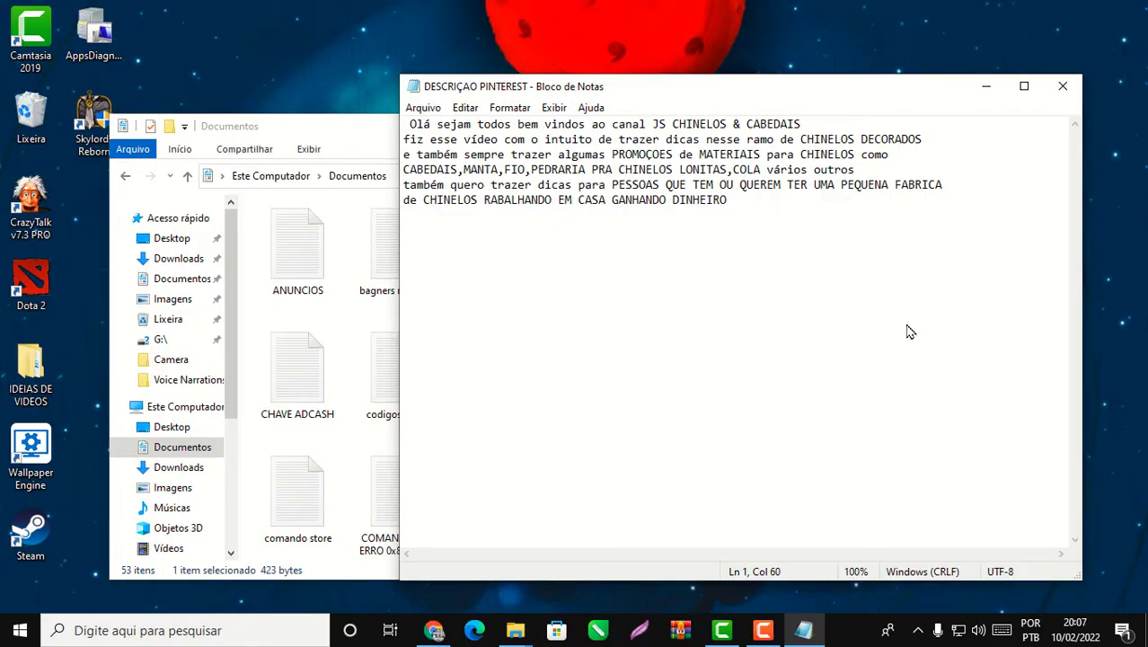
{"action": "key", "text": "shift+Left"}
{"action": "key", "text": "shift+Left"}
{"action": "key", "text": "shift+Left"}
{"action": "key", "text": "shift+Left"}
{"action": "key", "text": "shift+Left"}
{"action": "key", "text": "shift+Left"}
{"action": "key", "text": "shift+Left"}
{"action": "key", "text": "shift+Left"}
{"action": "key", "text": "shift+Left"}
{"action": "key", "text": "shift+Left"}
{"action": "key", "text": "shift+Left"}
{"action": "key", "text": "shift+Left"}
{"action": "key", "text": "shift+Left"}
{"action": "key", "text": "shift+Left"}
{"action": "key", "text": "shift+Left"}
{"action": "key", "text": "shift+Left"}
{"action": "key", "text": "shift+Left"}
{"action": "key", "text": "shift+Left"}
{"action": "key", "text": "shift+Left"}
{"action": "key", "text": "shift+Left"}
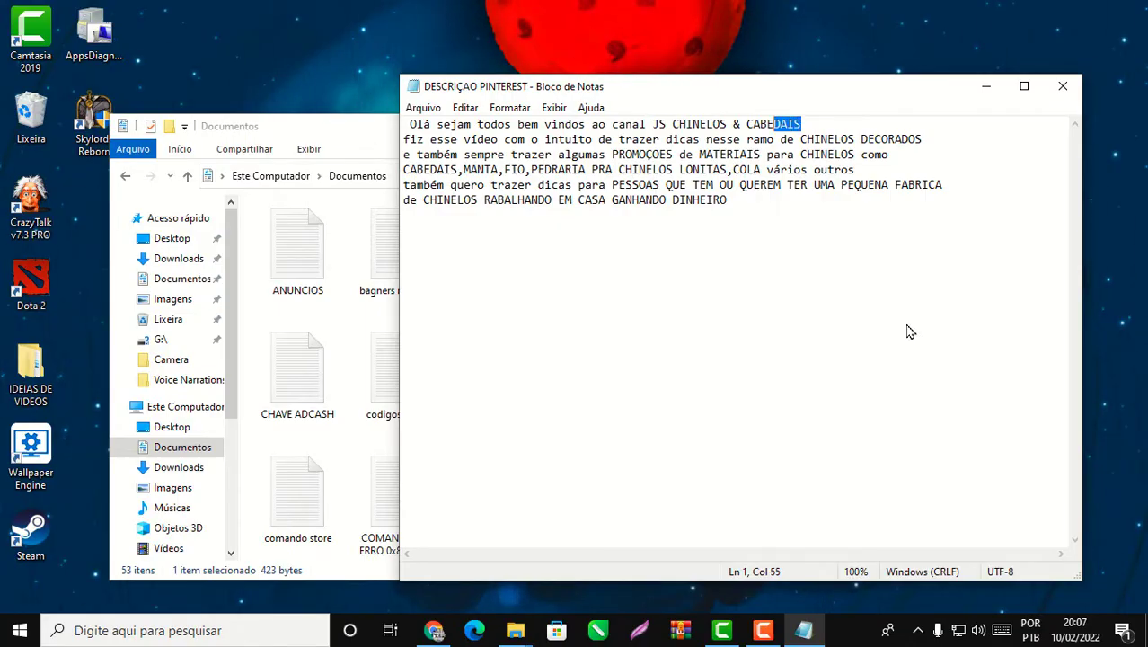
{"action": "key", "text": "shift+Left"}
{"action": "key", "text": "shift+Left"}
{"action": "key", "text": "shift+Left"}
{"action": "key", "text": "shift+Left"}
{"action": "key", "text": "shift+Left"}
{"action": "key", "text": "shift+Left"}
{"action": "key", "text": "shift+Left"}
{"action": "key", "text": "shift+Left"}
{"action": "key", "text": "shift+Left"}
{"action": "key", "text": "shift+Left"}
{"action": "key", "text": "shift+Left"}
{"action": "key", "text": "shift+Left"}
{"action": "key", "text": "shift+Left"}
{"action": "key", "text": "shift+Left"}
{"action": "key", "text": "shift+Left"}
{"action": "key", "text": "shift+Left"}
{"action": "key", "text": "shift+Left"}
{"action": "key", "text": "shift+Left"}
{"action": "key", "text": "shift+Left"}
{"action": "key", "text": "shift+Left"}
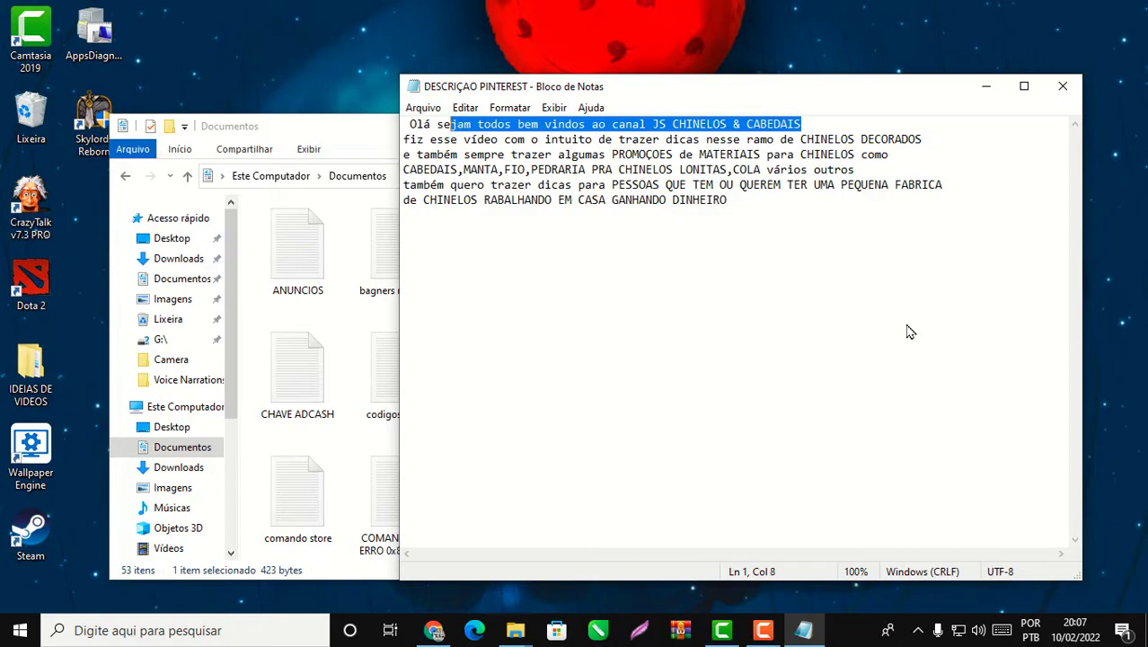
{"action": "key", "text": "shift+Left"}
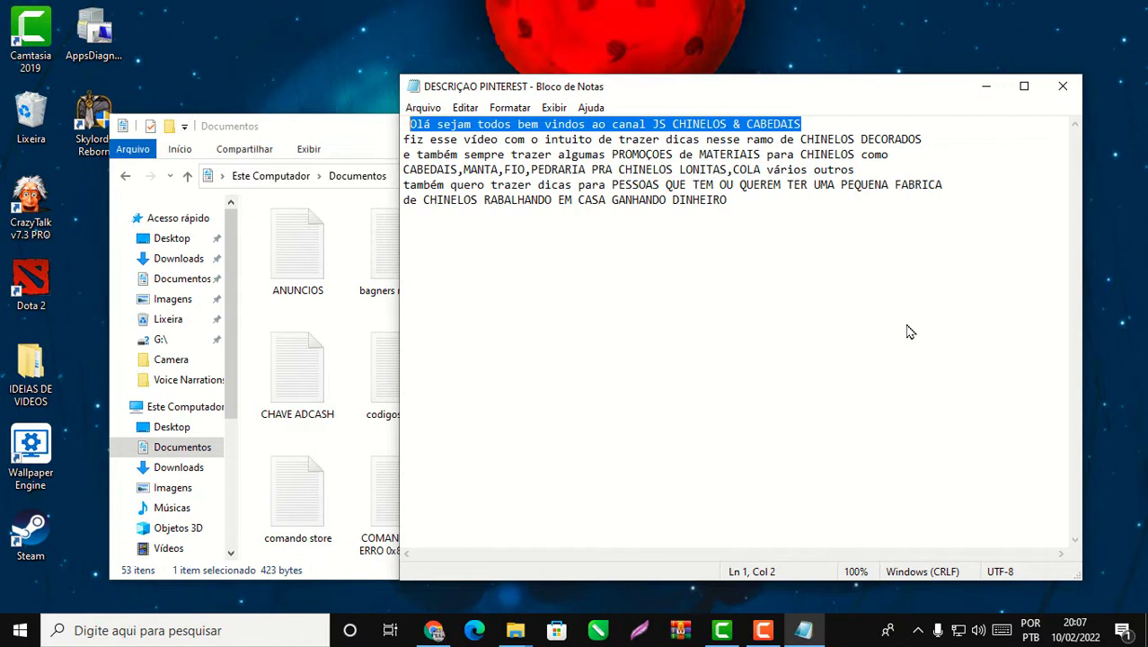
- Clear the text selection, and close the text file and the Documentos window
{"action": "key", "text": "End"}
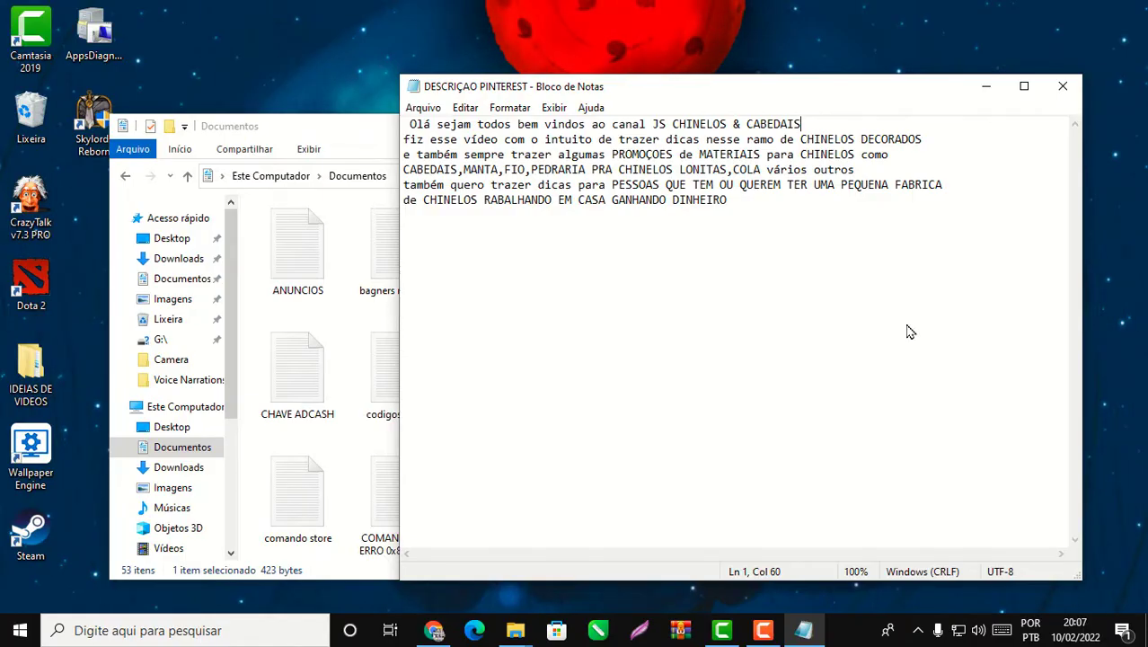
{"action": "key", "text": "alt+F4"}
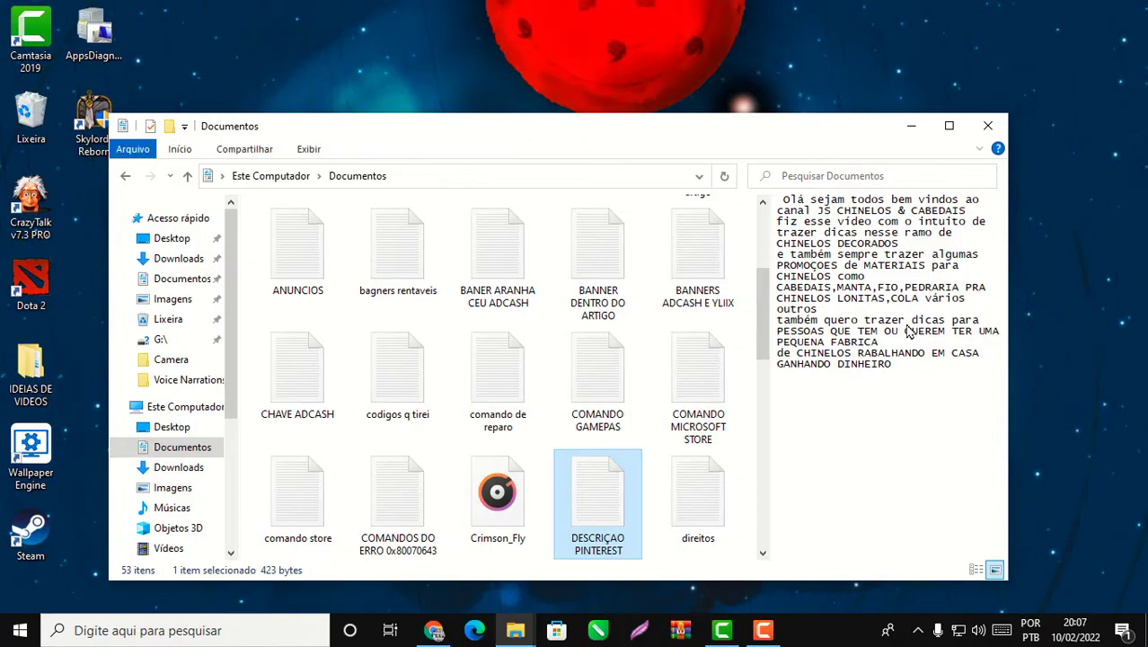
{"action": "key", "text": "alt+F4"}
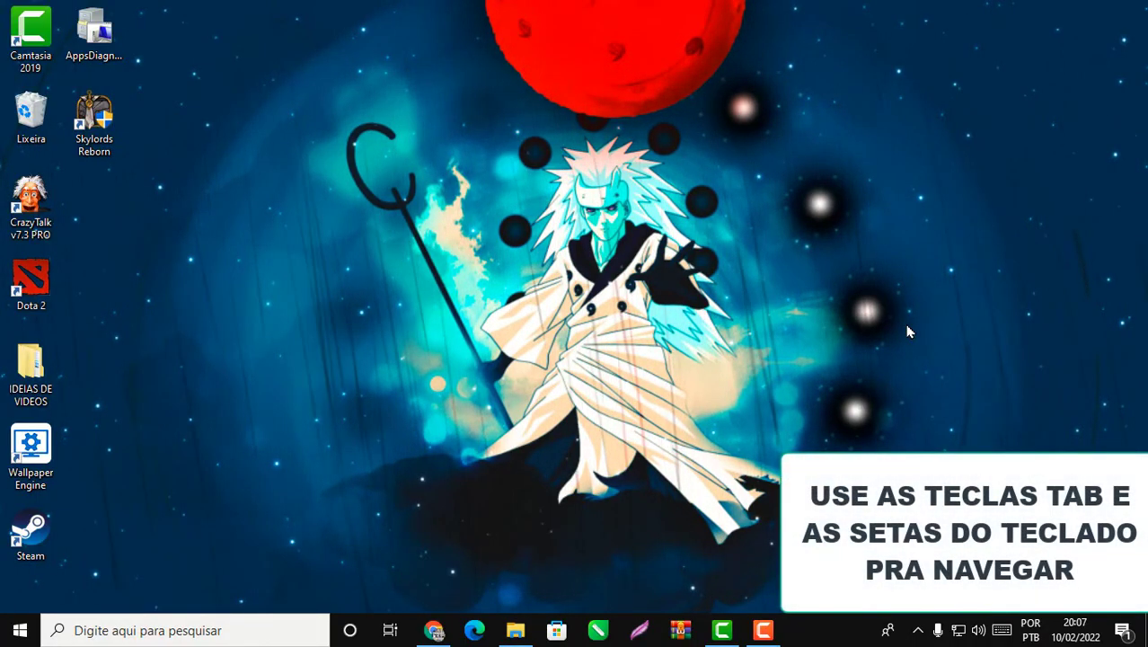
- Search Windows for cmd, run Prompt de Comando as administrator, and dismiss the search
{"action": "key", "text": "super"}
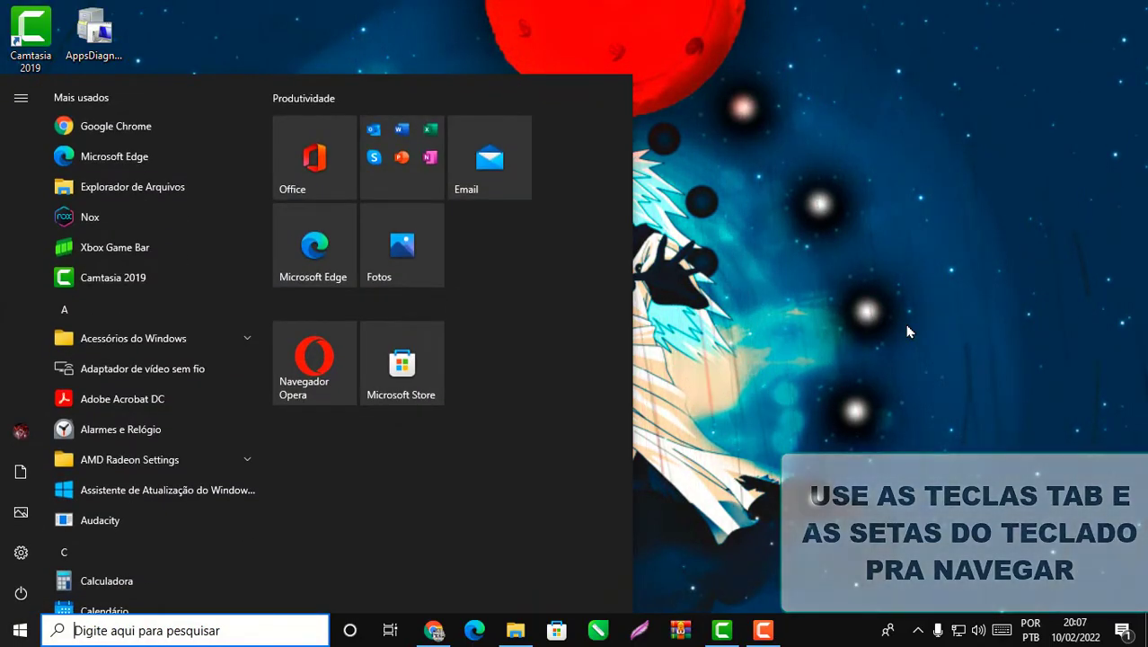
{"action": "type", "text": "cmd"}
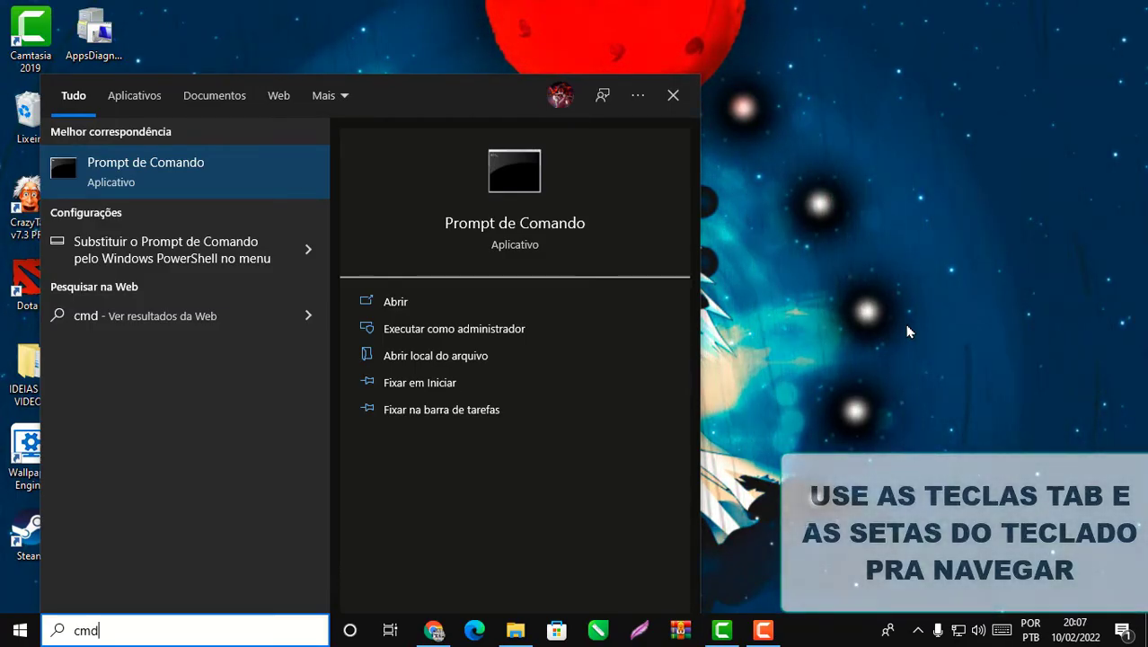
{"action": "key", "text": "Tab"}
{"action": "key", "text": "Down"}
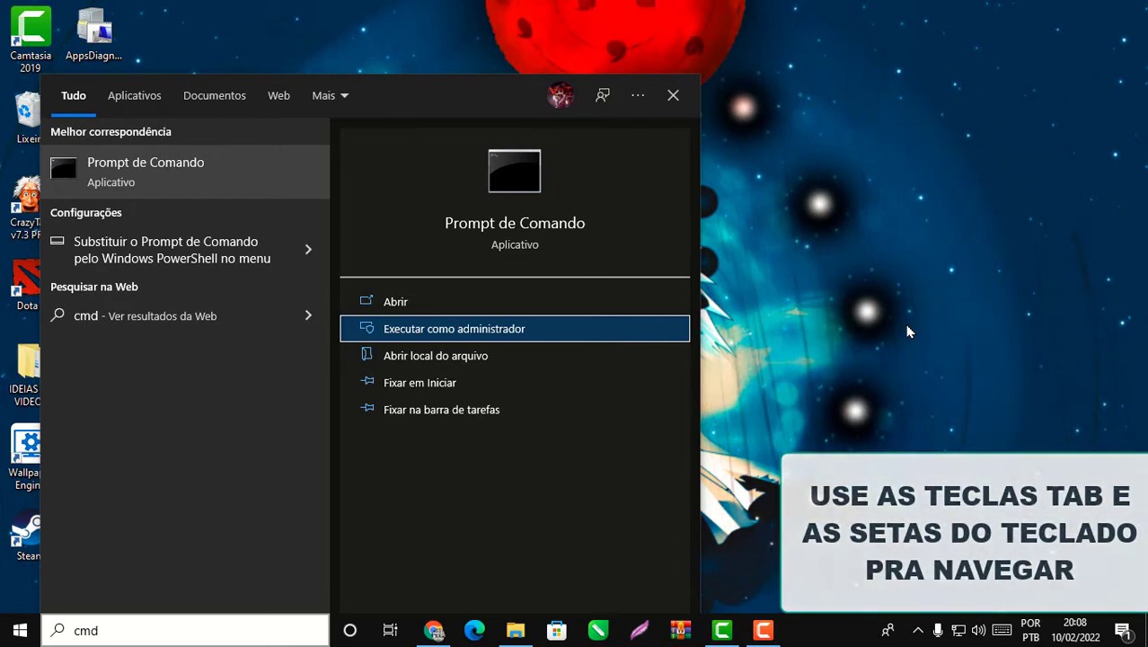
{"action": "key", "text": "Return"}
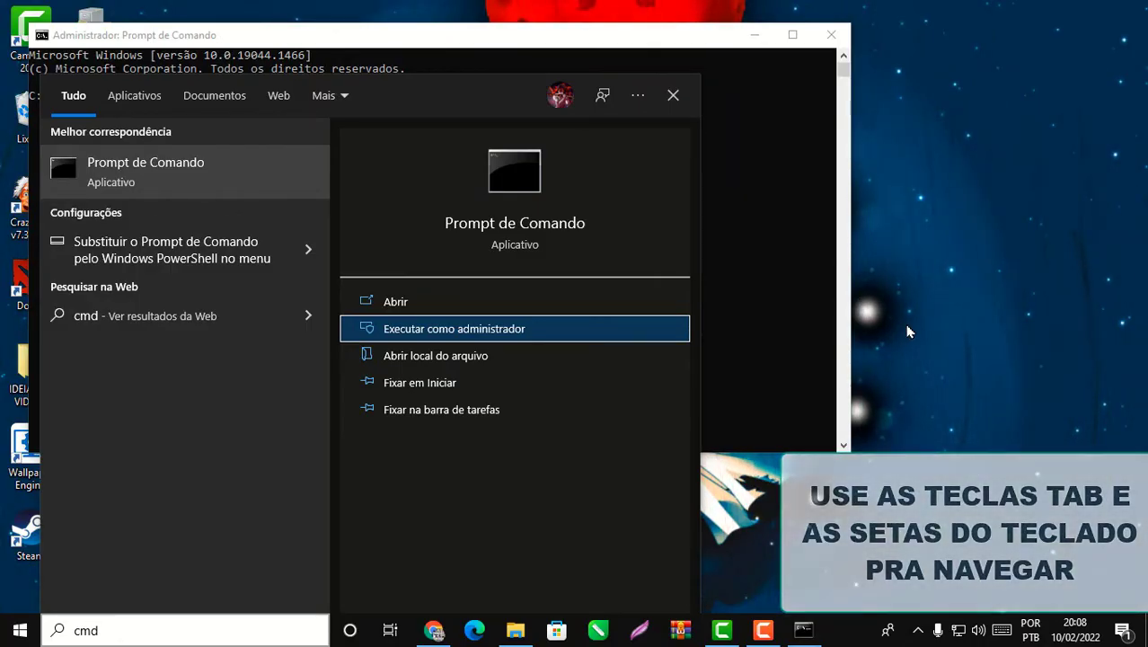
{"action": "key", "text": "Escape"}
{"action": "key", "text": "Escape"}
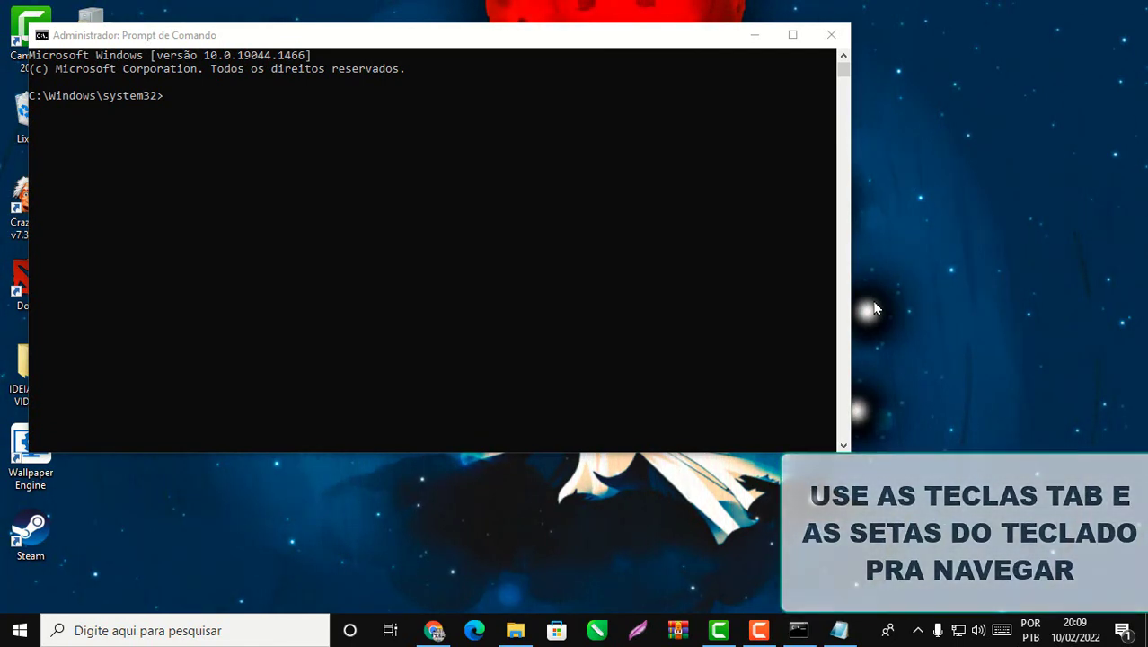
- Close the Command Prompt and launch System Configuration by running msconfig
{"action": "key", "text": "alt+F4"}
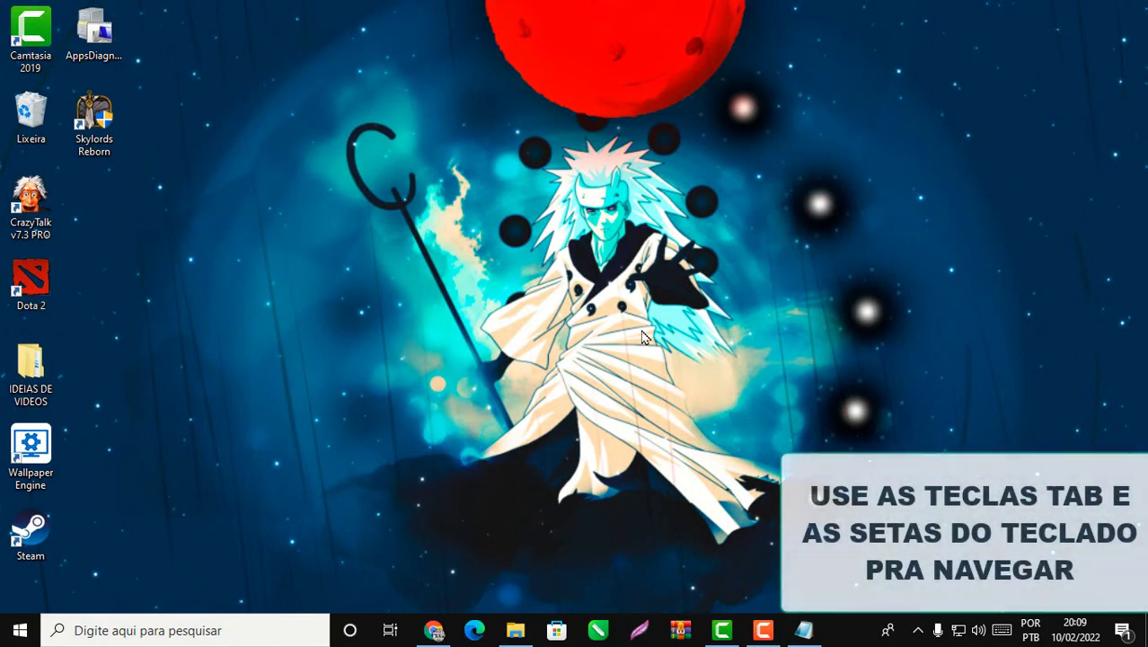
{"action": "key", "text": "super+r"}
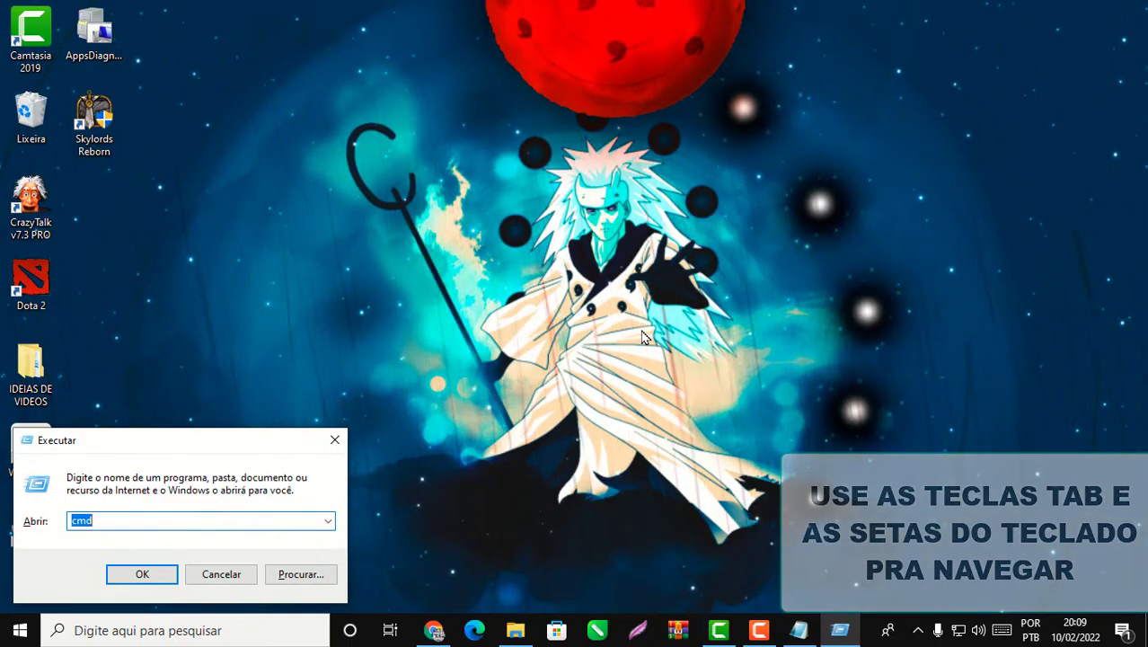
{"action": "type", "text": "msci"}
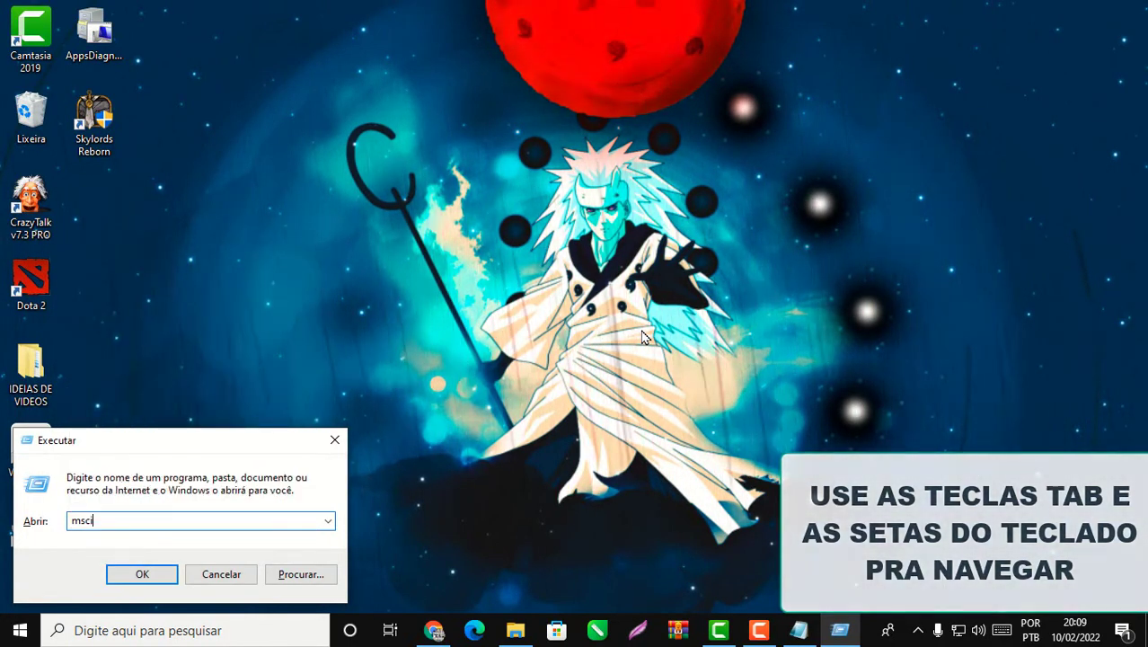
{"action": "key", "text": "Down"}
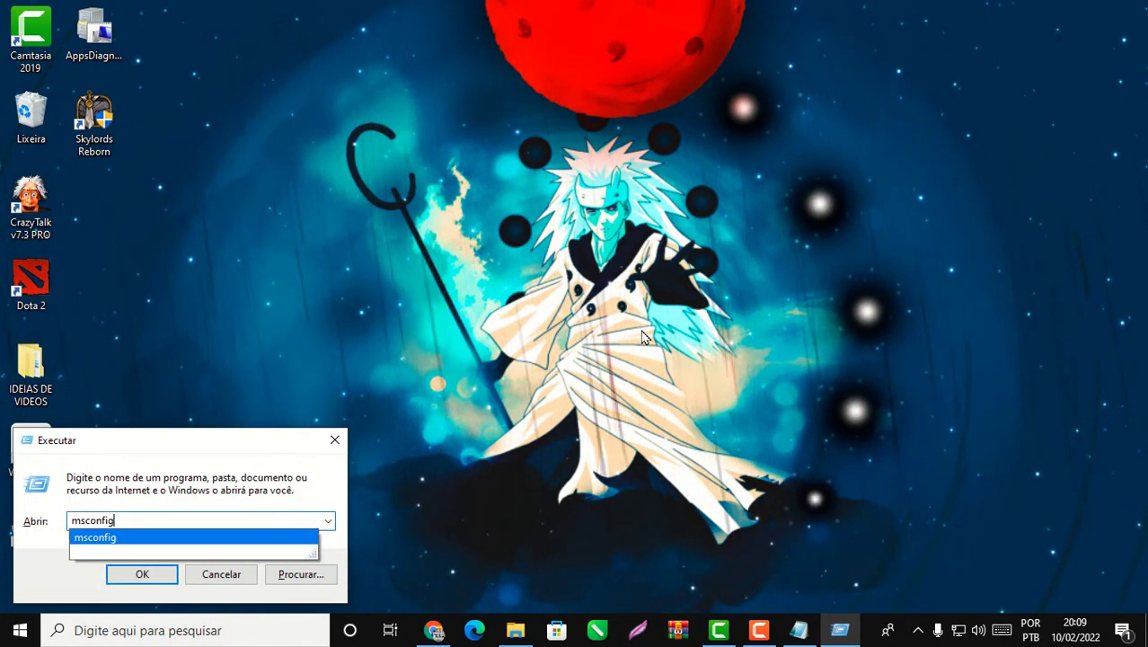
{"action": "key", "text": "Return"}
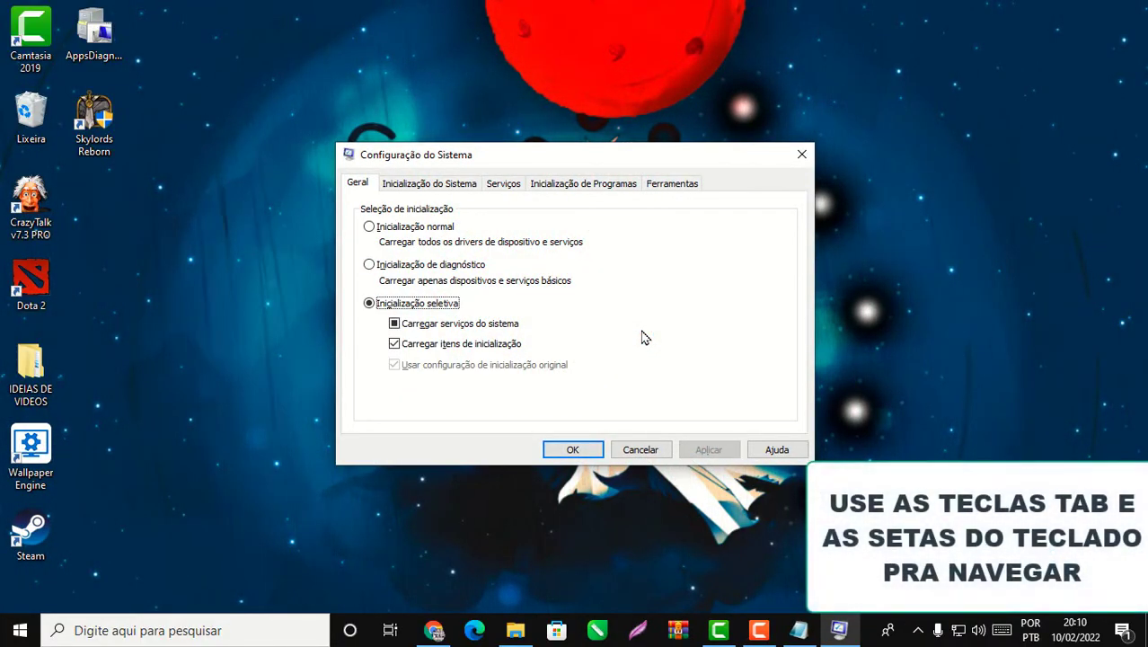
- Display the Serviços page in the System Configuration window
{"action": "key", "text": "Tab"}
{"action": "key", "text": "Tab"}
{"action": "key", "text": "Tab"}
{"action": "key", "text": "Tab"}
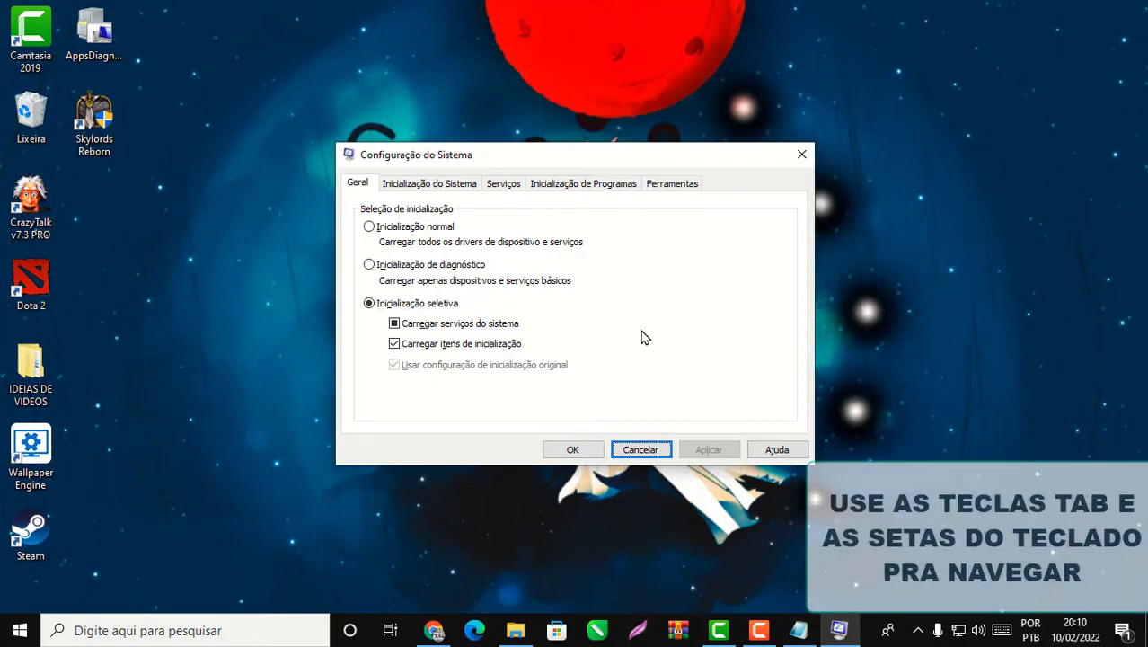
{"action": "key", "text": "Tab"}
{"action": "key", "text": "Tab"}
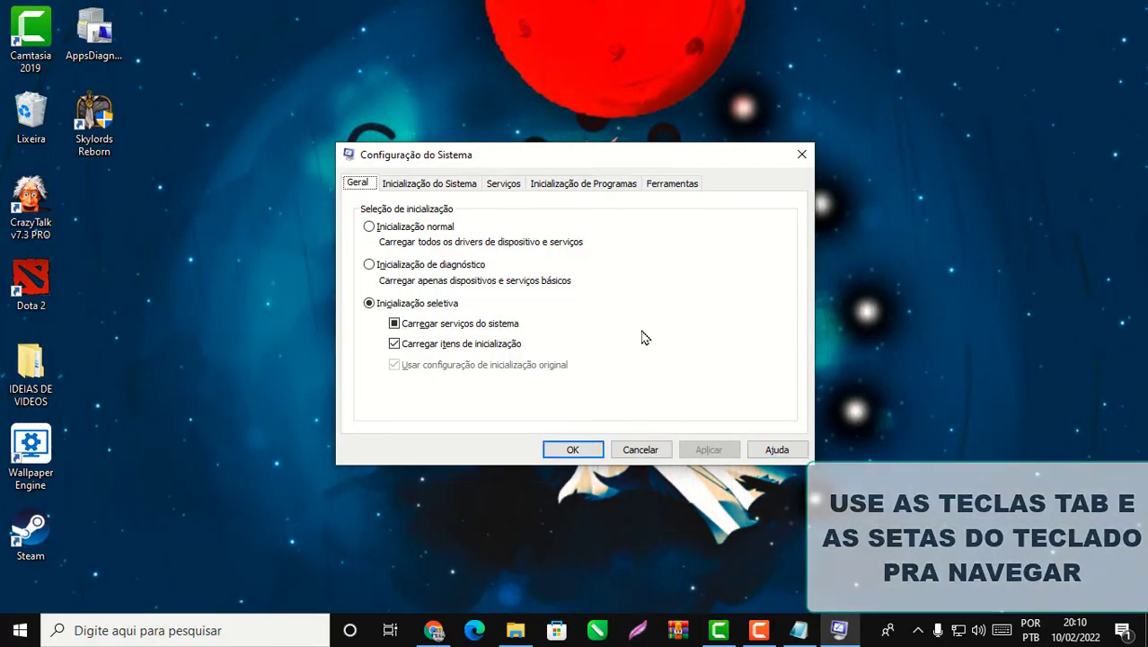
{"action": "key", "text": "Right"}
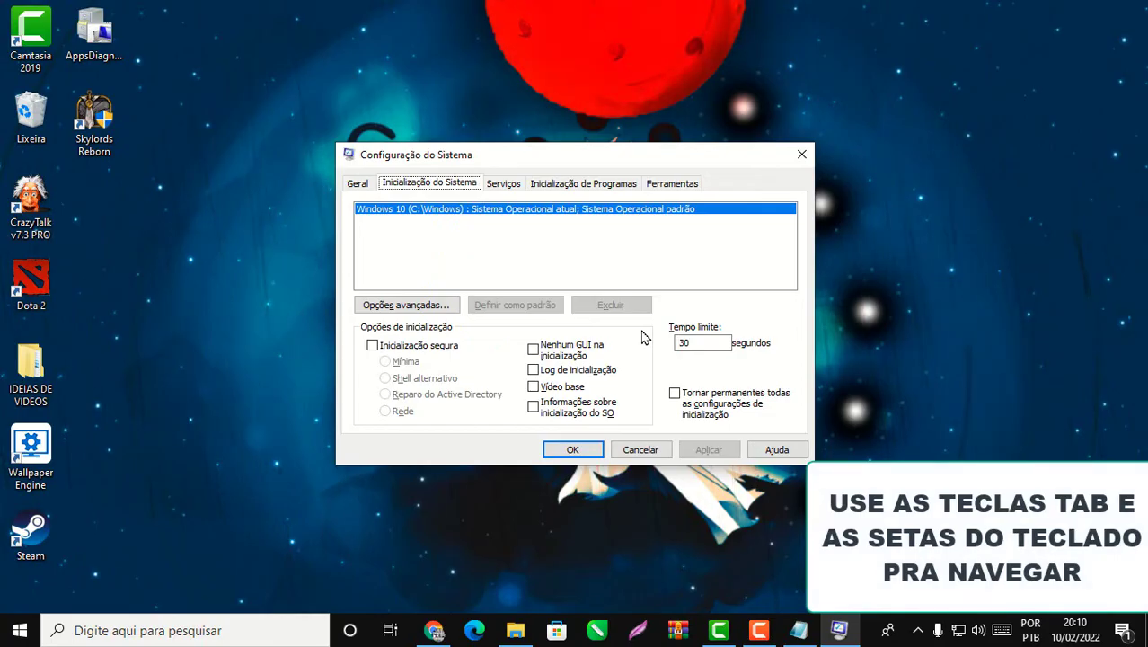
{"action": "key", "text": "Right"}
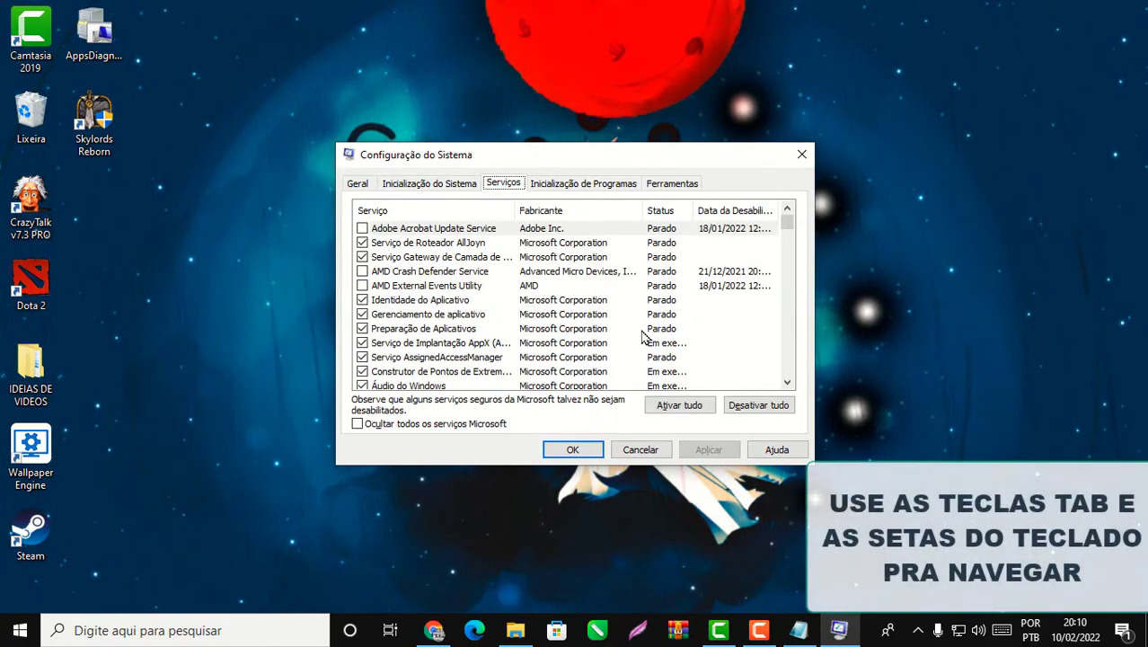
- Turn on Ocultar todos os serviços Microsoft for the Serviços list
{"action": "key", "text": "Tab"}
{"action": "key", "text": "Tab"}
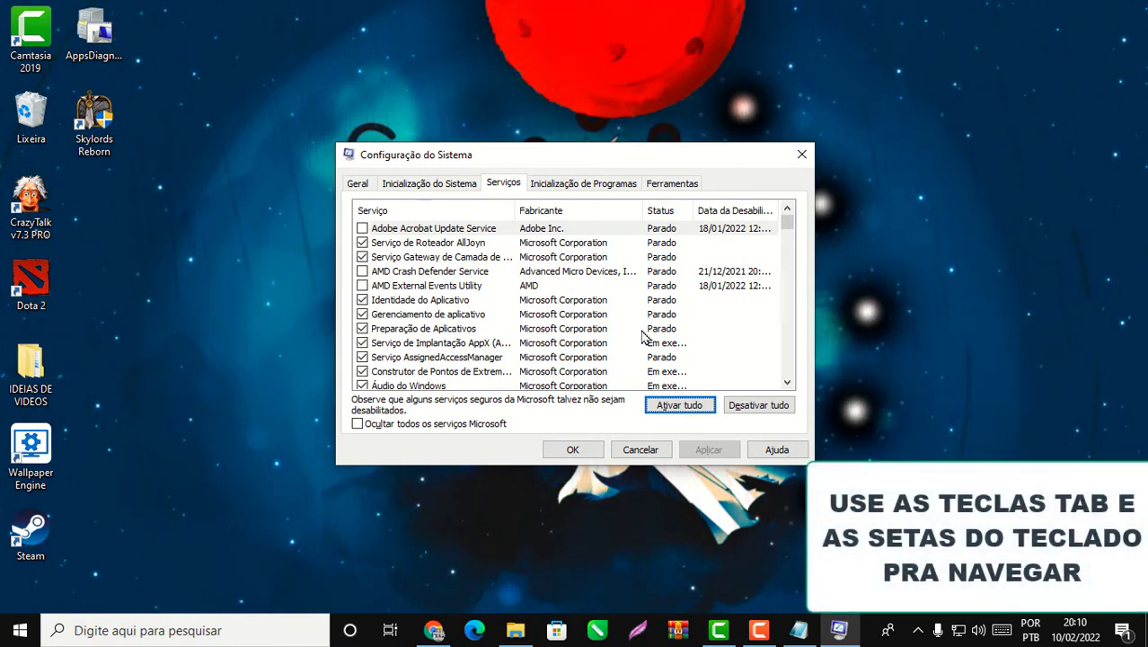
{"action": "key", "text": "Tab"}
{"action": "key", "text": "Tab"}
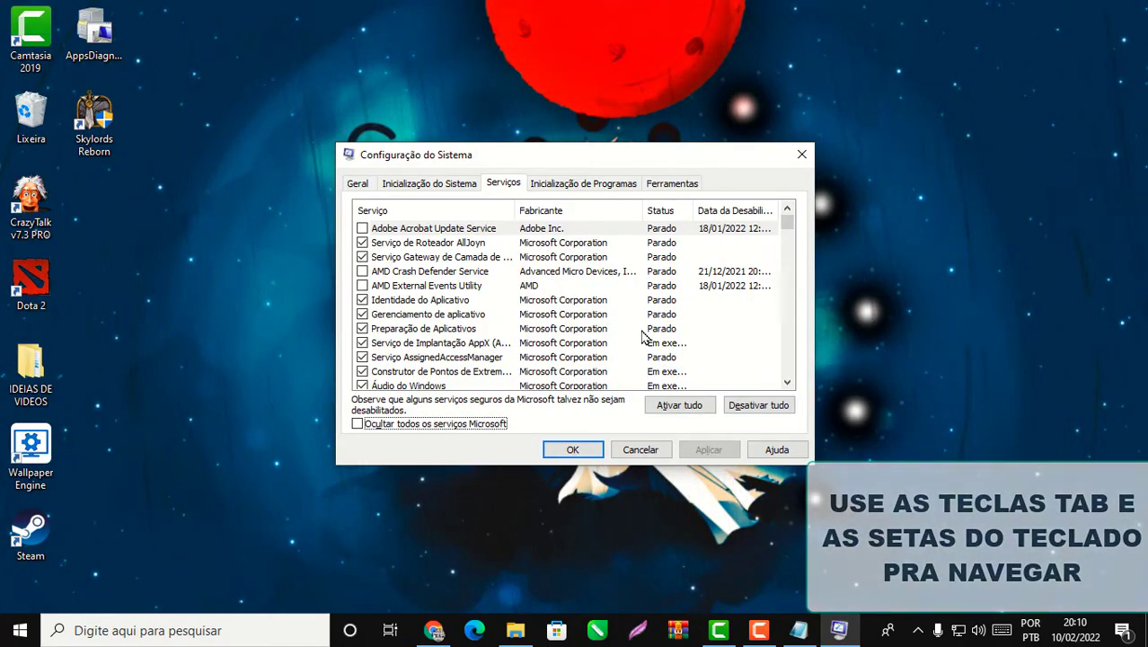
{"action": "key", "text": "space"}
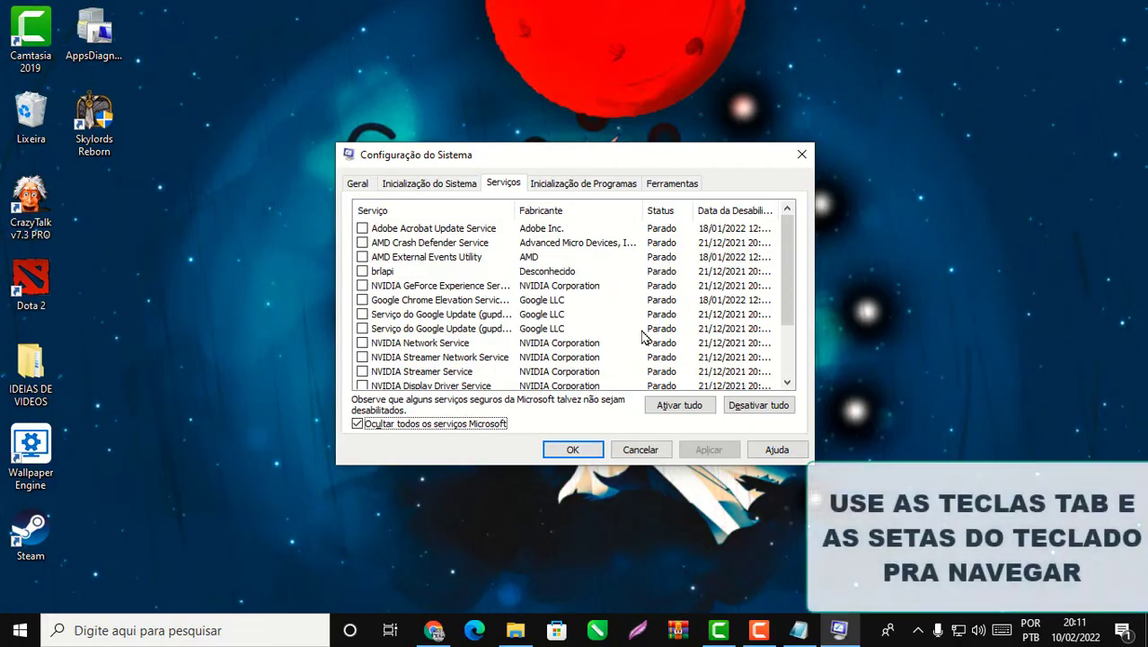
- Move the focus through the controls of the Serviços page, and close System Configuration
{"action": "key", "text": "Tab"}
{"action": "key", "text": "Tab"}
{"action": "key", "text": "Tab"}
{"action": "key", "text": "Tab"}
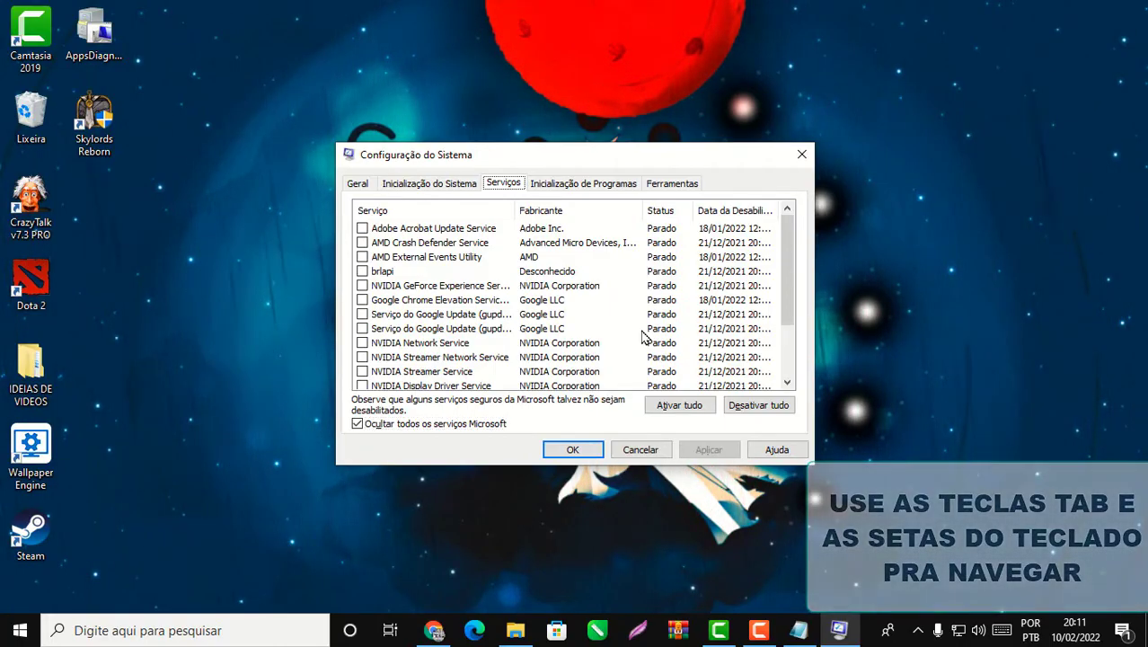
{"action": "key", "text": "Right"}
{"action": "key", "text": "Left"}
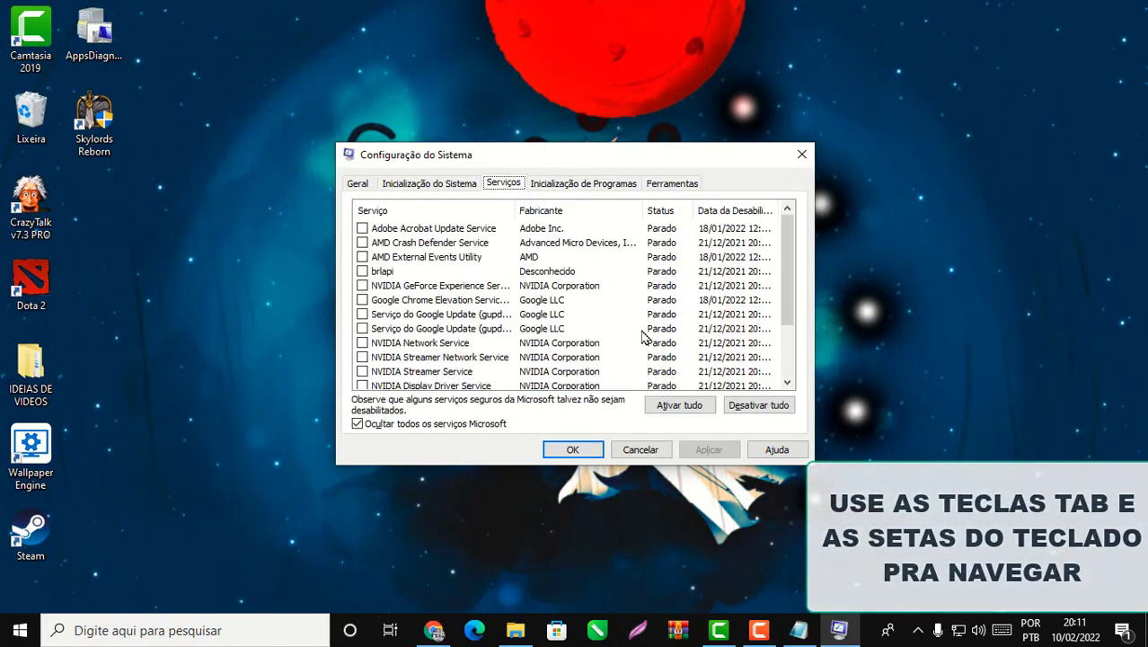
{"action": "key", "text": "Tab"}
{"action": "key", "text": "Tab"}
{"action": "key", "text": "Tab"}
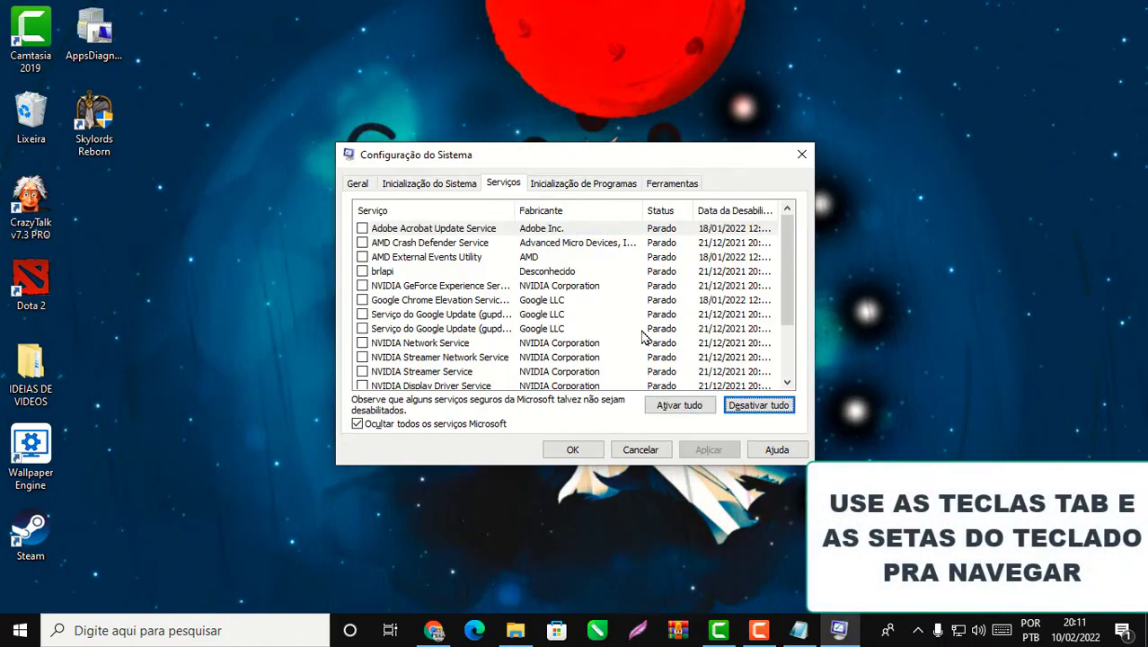
{"action": "key", "text": "Tab"}
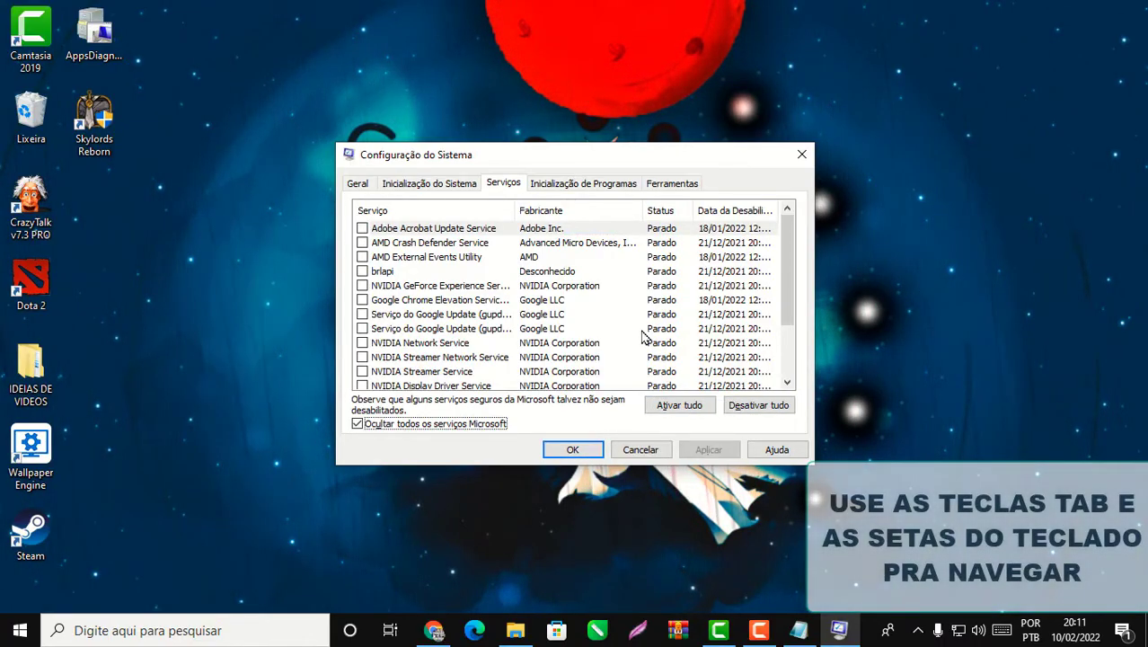
{"action": "key", "text": "Tab"}
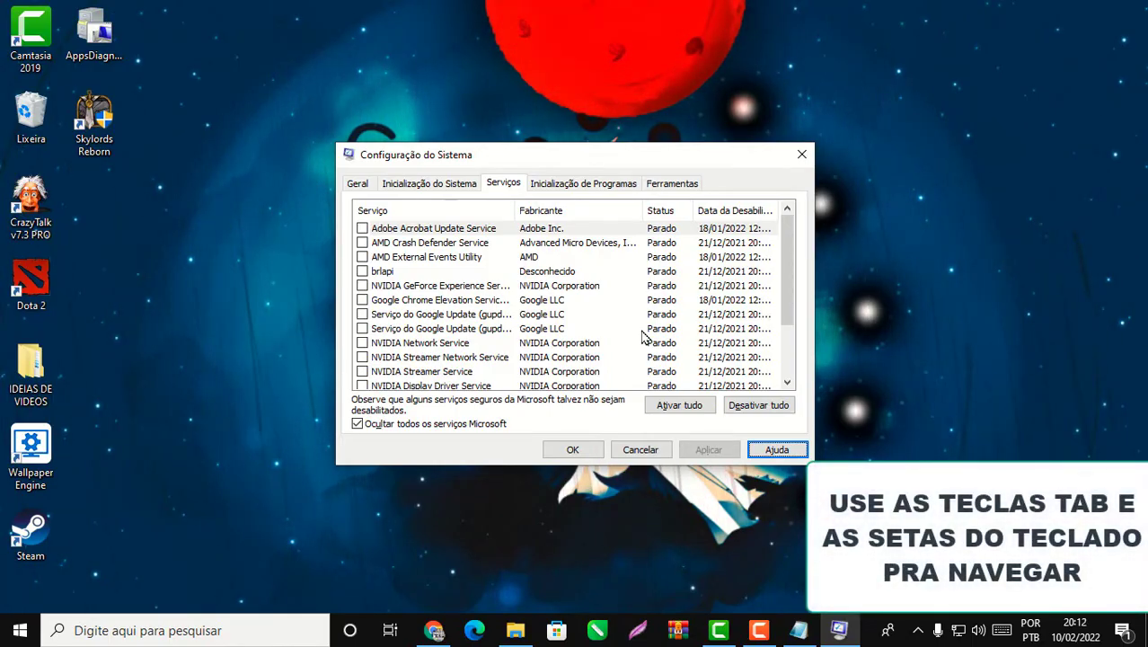
{"action": "left_click", "coordinate": [801, 155]}
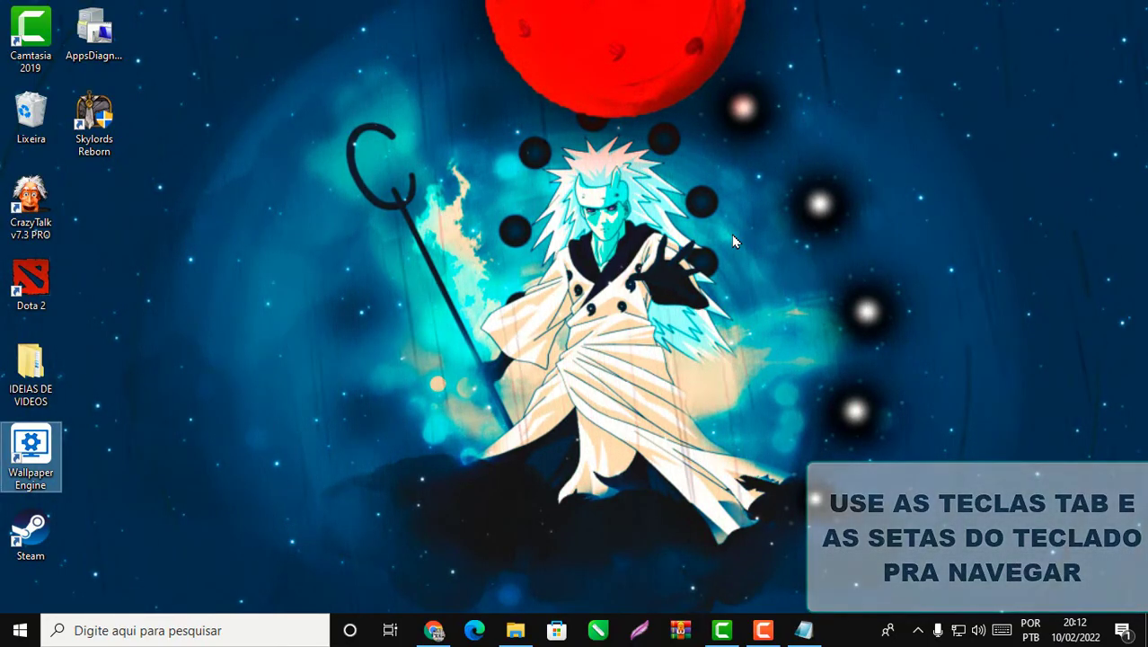
- Relaunch System Configuration with the previous Run command and display the Inicialização do Sistema page
{"action": "key", "text": "super+r"}
{"action": "key", "text": "Return"}
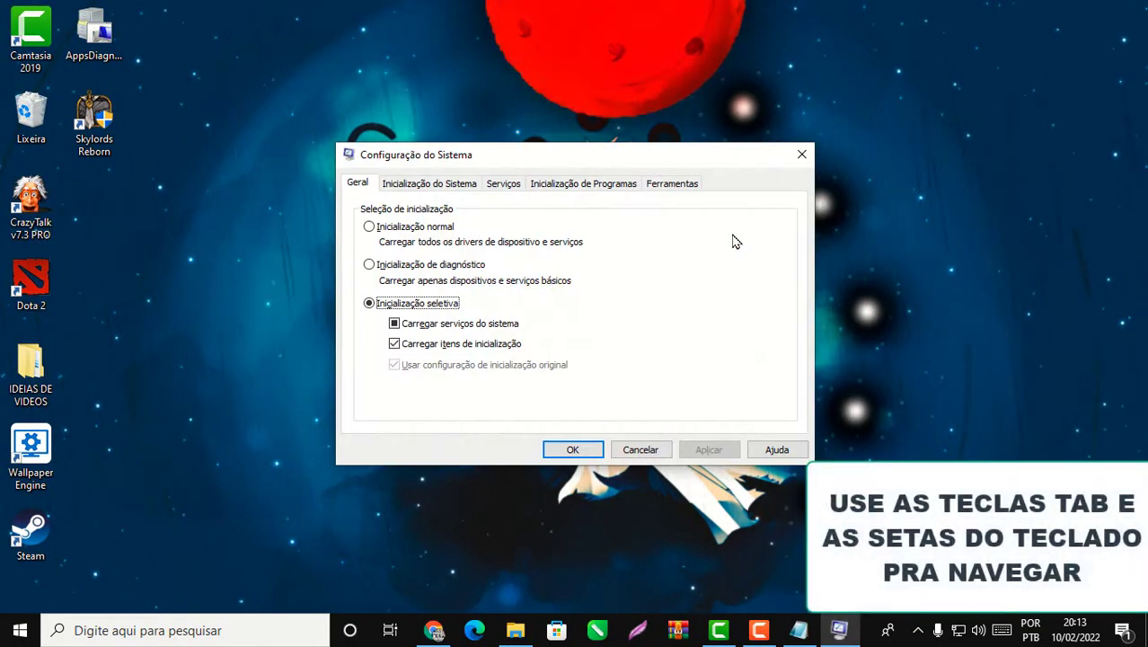
{"action": "key", "text": "Tab"}
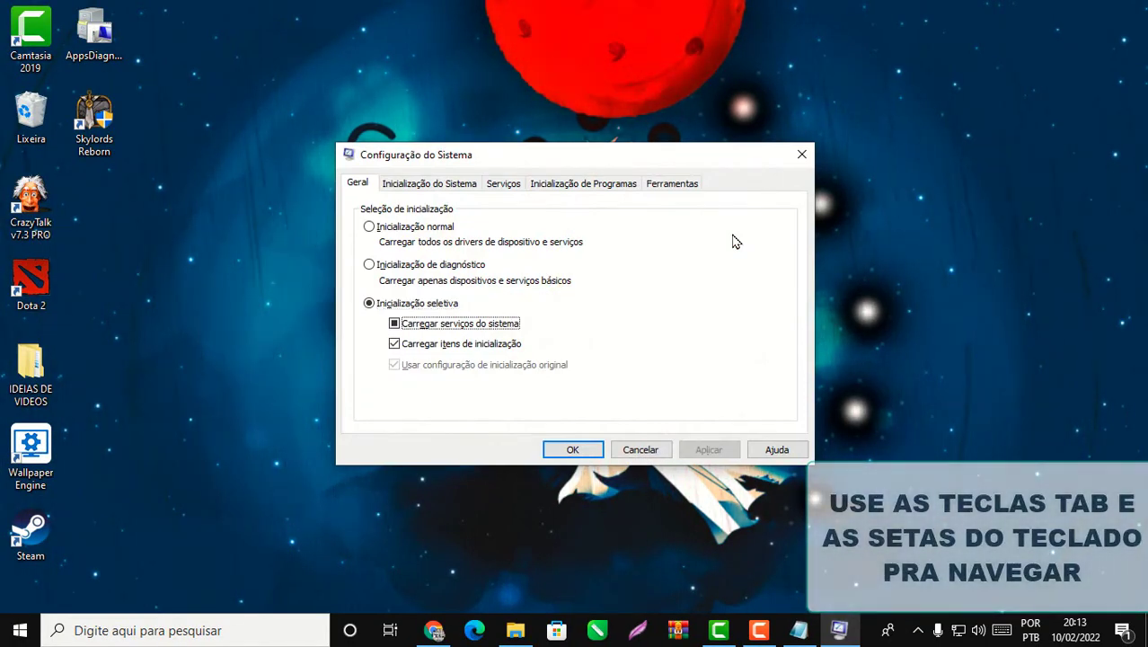
{"action": "key", "text": "Tab"}
{"action": "key", "text": "Tab"}
{"action": "key", "text": "Tab"}
{"action": "key", "text": "Tab"}
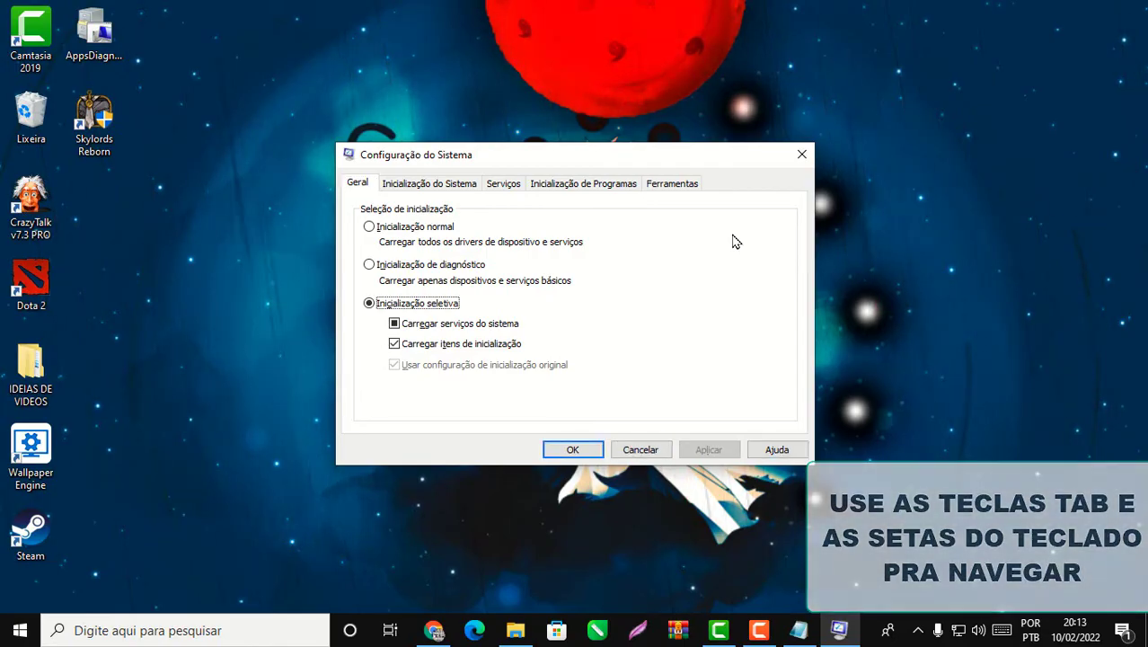
{"action": "key", "text": "Tab"}
{"action": "key", "text": "Tab"}
{"action": "key", "text": "Tab"}
{"action": "key", "text": "Tab"}
{"action": "key", "text": "Tab"}
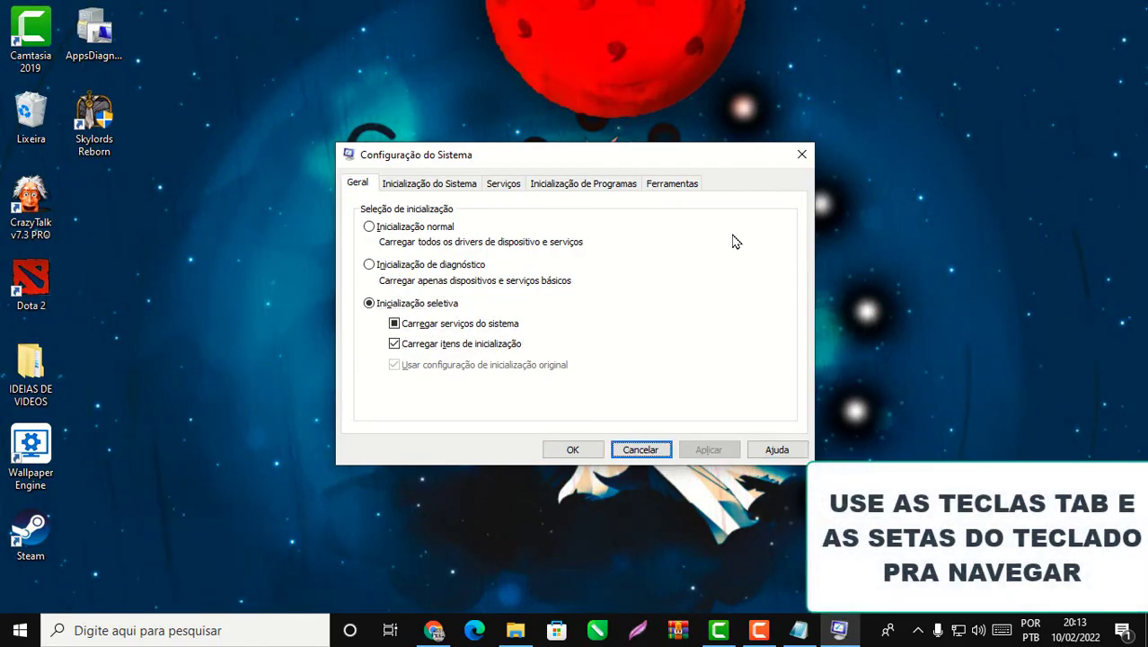
{"action": "key", "text": "Right"}
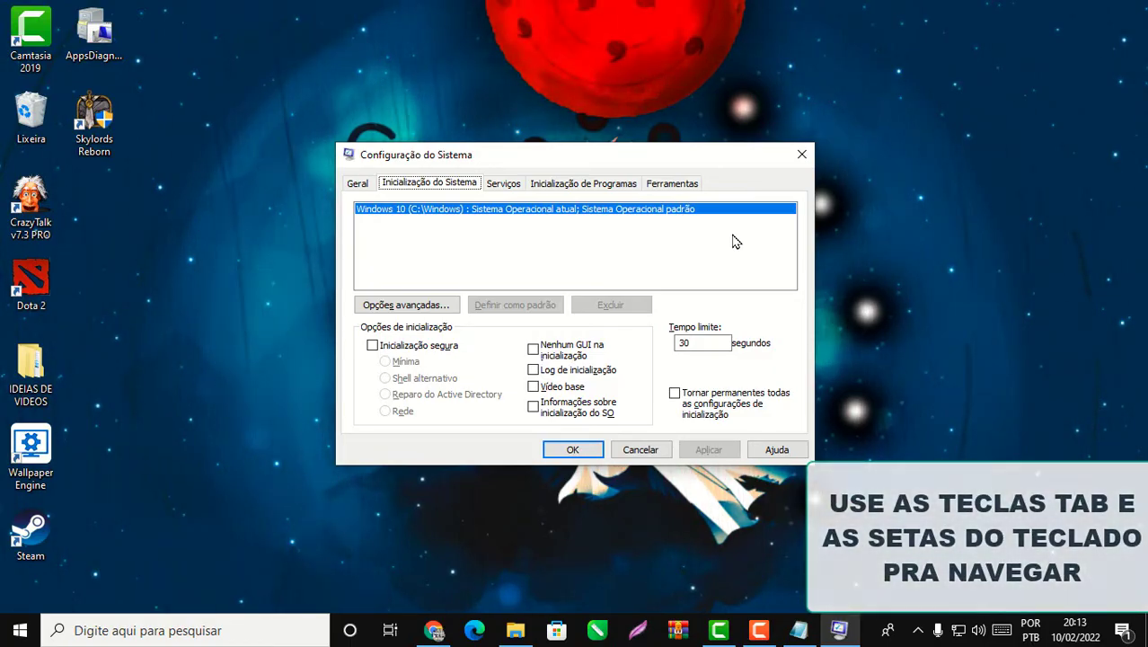
- Enable Inicialização segura in the boot options, and close System Configuration without applying the change
{"action": "key", "text": "Tab"}
{"action": "key", "text": "Tab"}
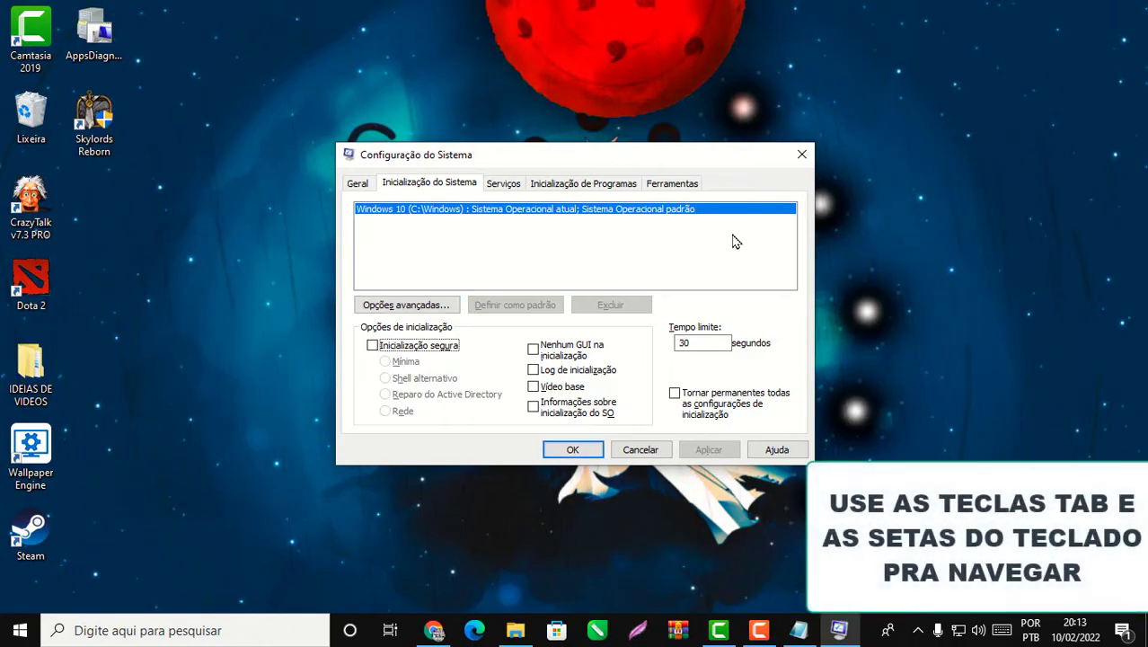
{"action": "key", "text": "space"}
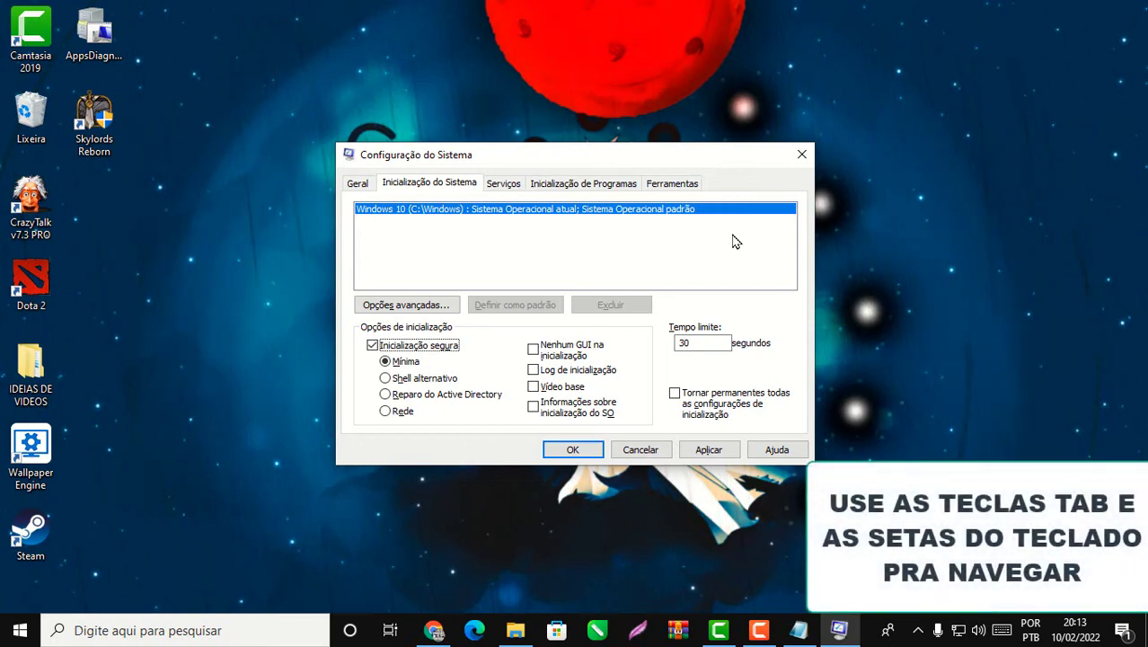
{"action": "left_click", "coordinate": [801, 154]}
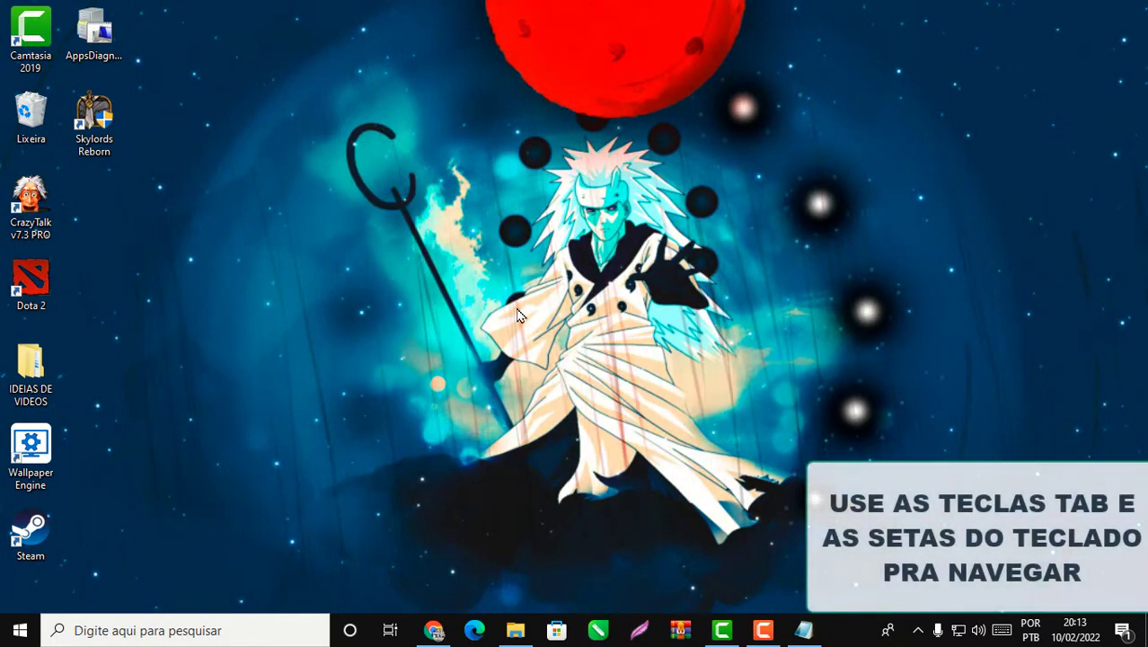